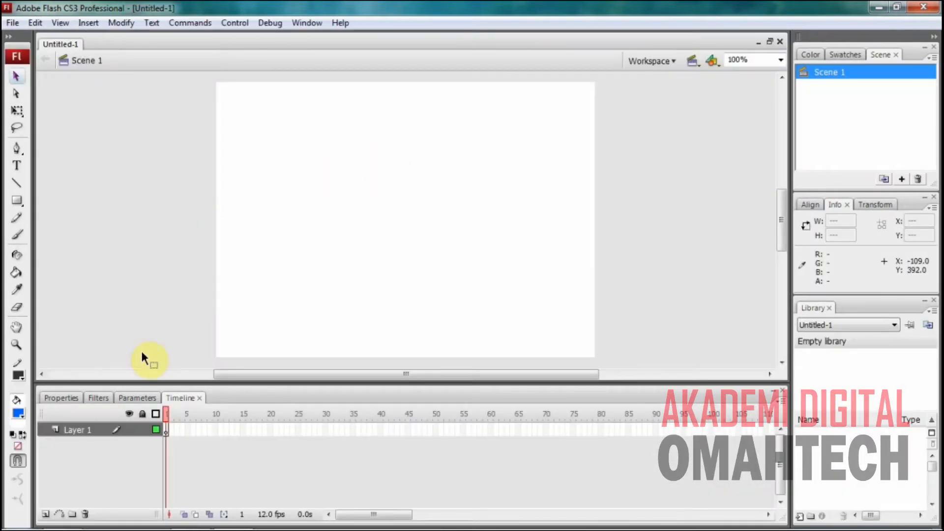
# Set the document width to 600 px and the frame rate to 4 fps.
pyautogui.click(64, 399)
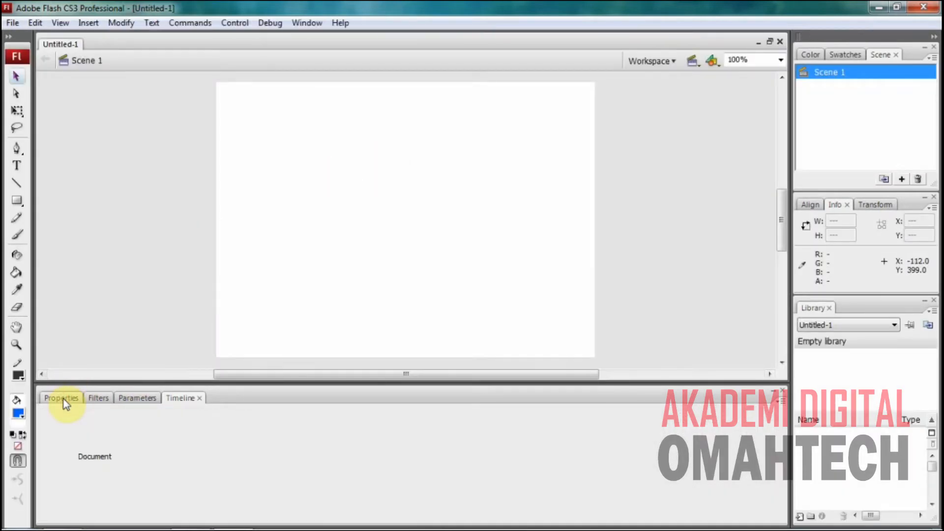
pyautogui.click(246, 459)
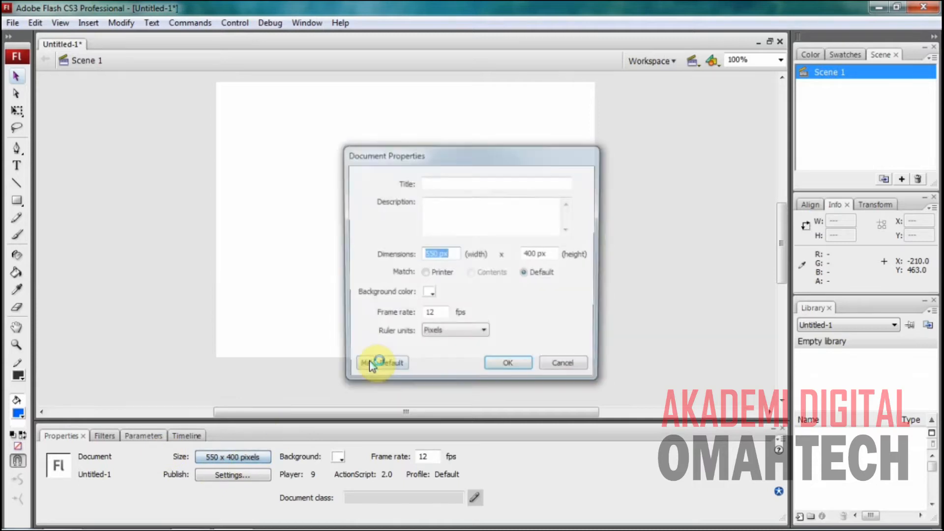
pyautogui.write('60')
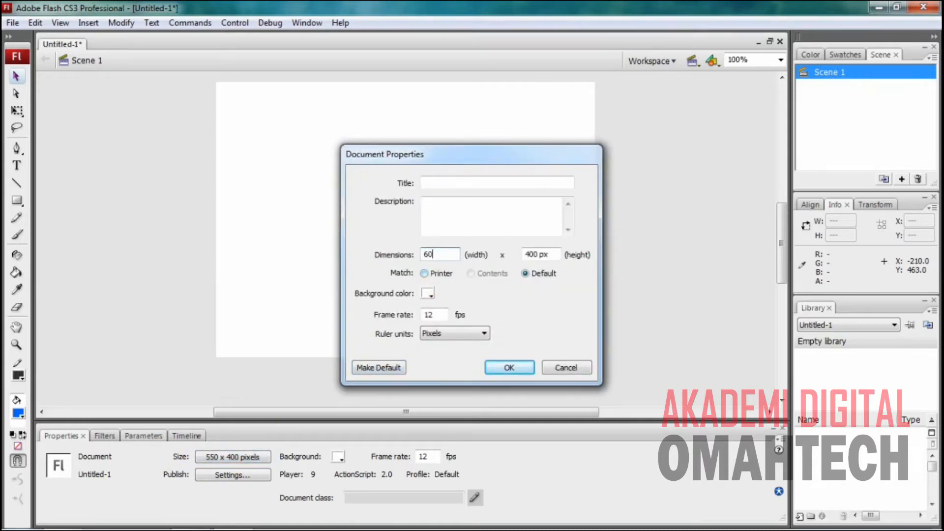
pyautogui.write('0')
pyautogui.press('Return')
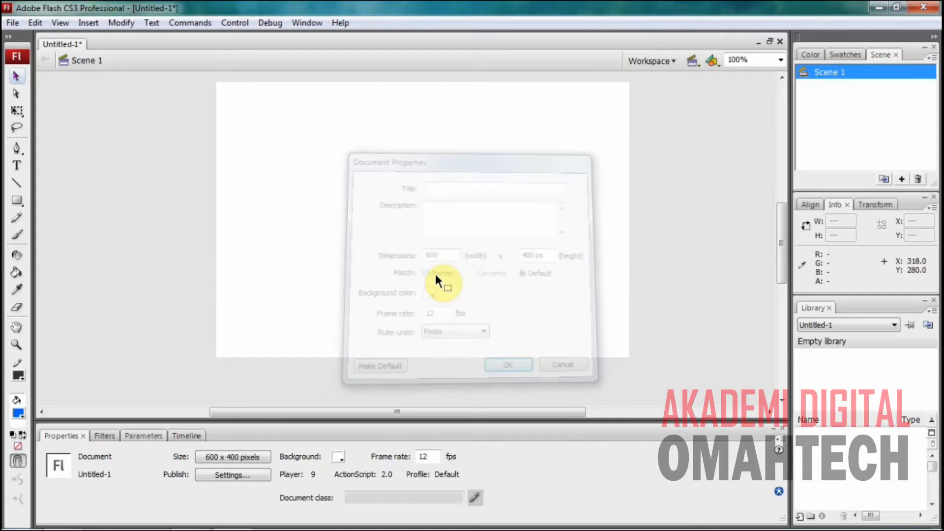
pyautogui.doubleClick(424, 458)
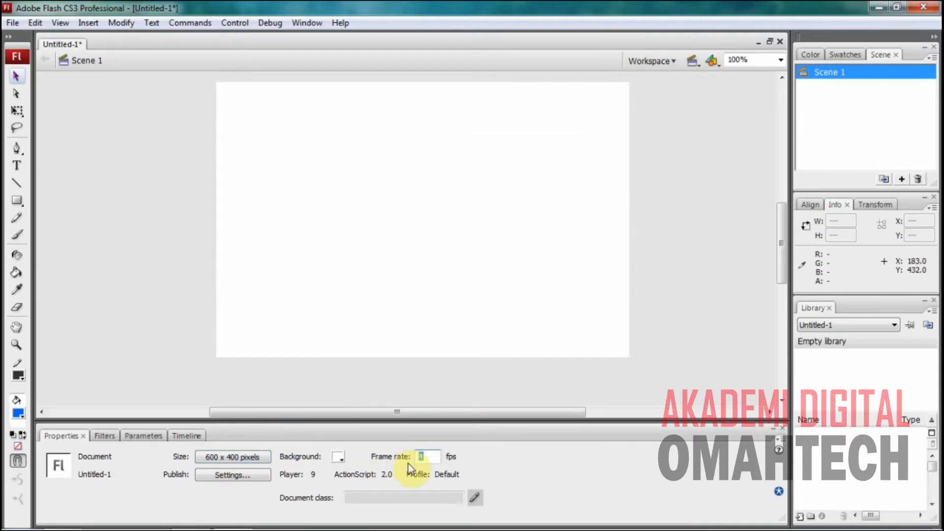
# Rename the first timeline layer as Bg and enlarge the timeline area.
pyautogui.click(180, 436)
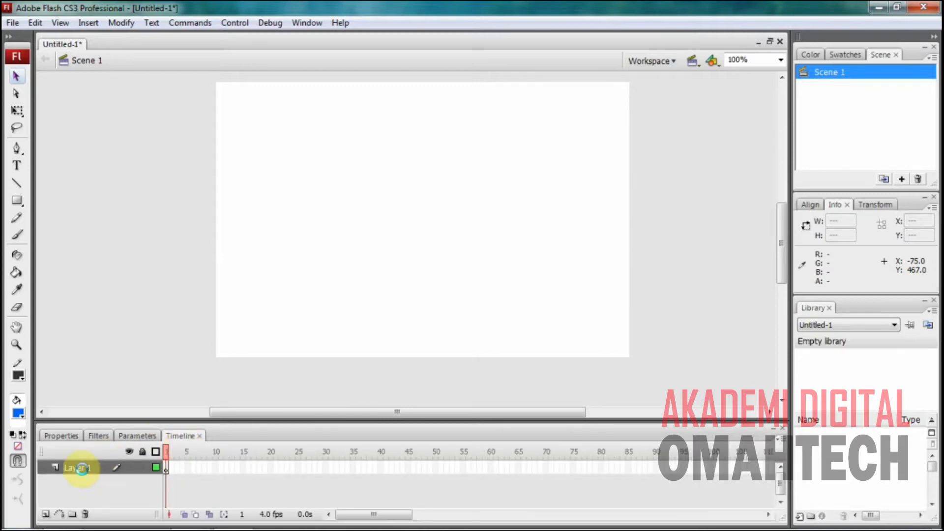
pyautogui.doubleClick(82, 469)
pyautogui.write('Bg')
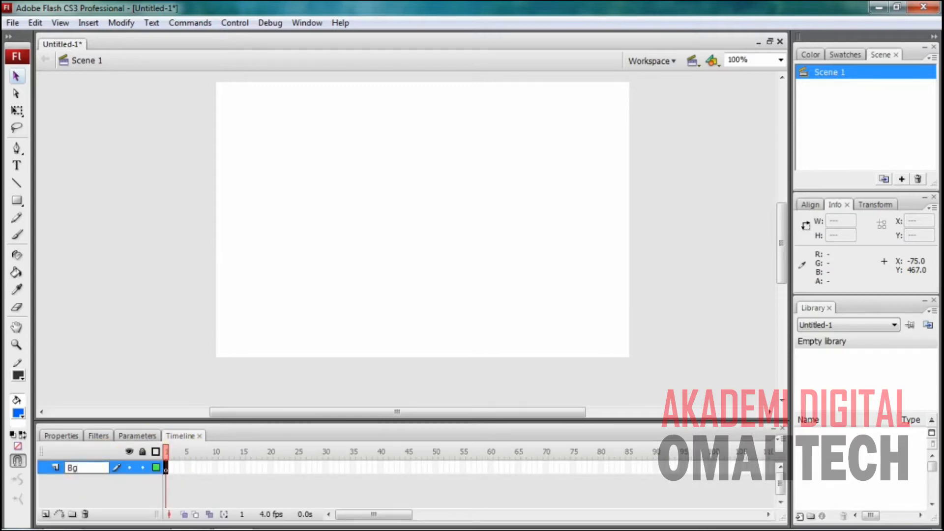
pyautogui.moveTo(227, 421); pyautogui.dragTo(231, 380)
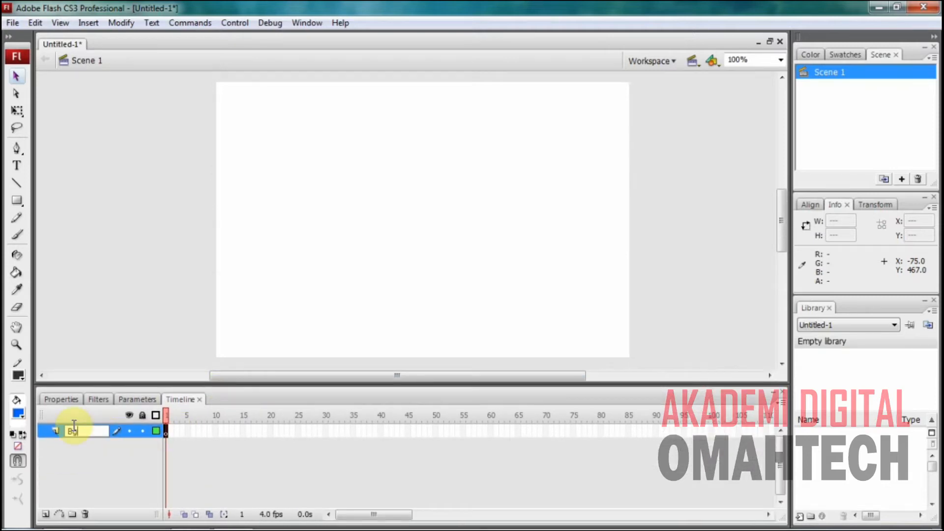
# Draw a blue rectangle with a dark outline covering the entire stage on the Bg layer.
pyautogui.click(17, 201)
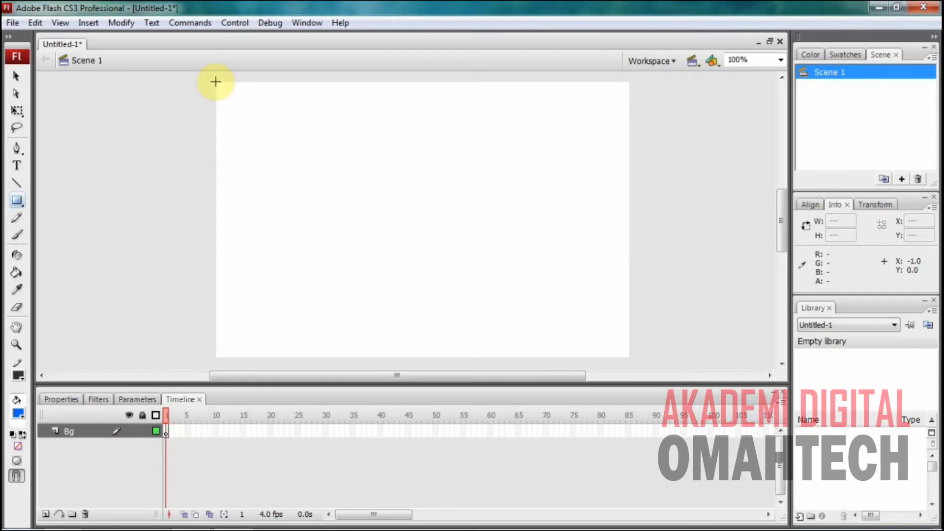
pyautogui.moveTo(216, 82); pyautogui.dragTo(630, 358)
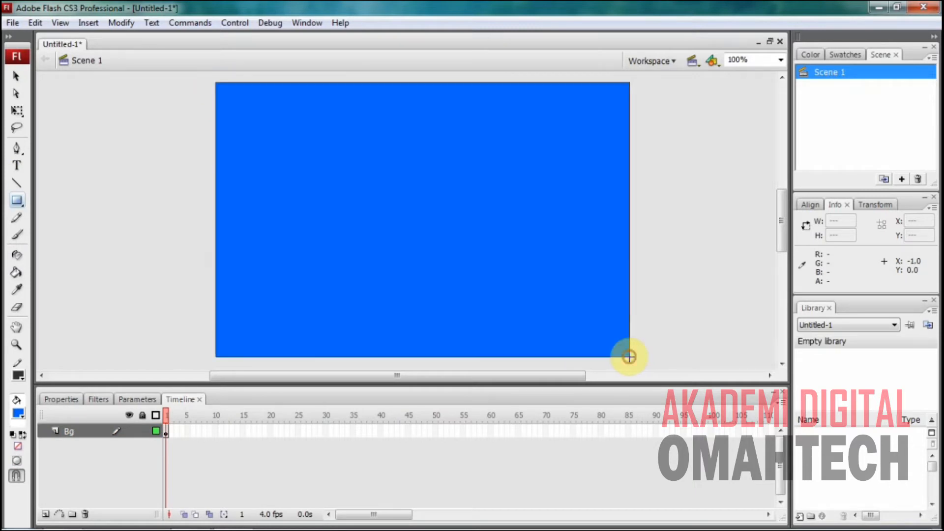
# Try bright green #00FF00 and a dark green as fills for the background rectangle.
pyautogui.click(20, 416)
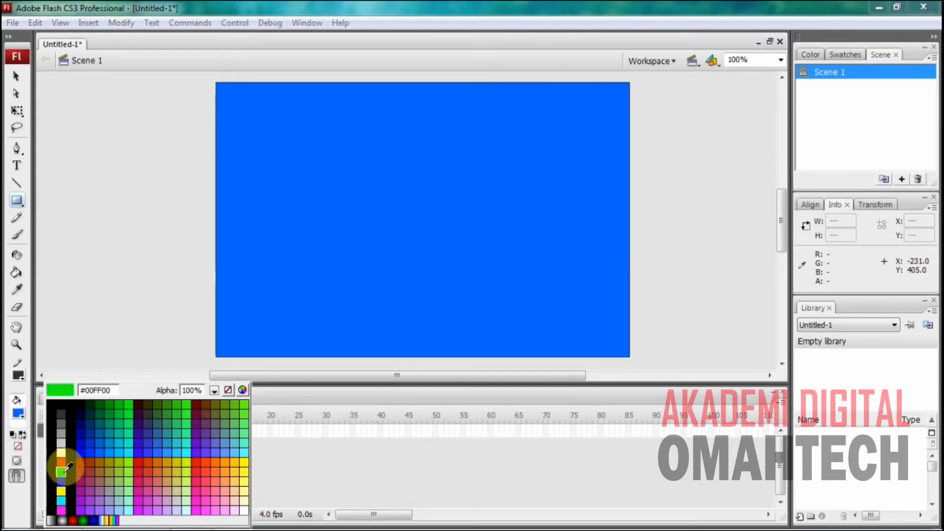
pyautogui.click(64, 470)
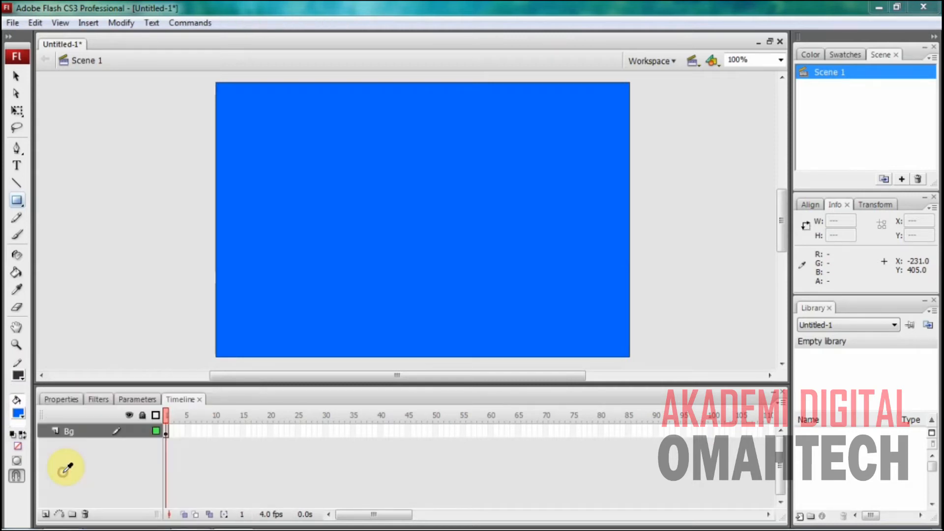
pyautogui.click(21, 272)
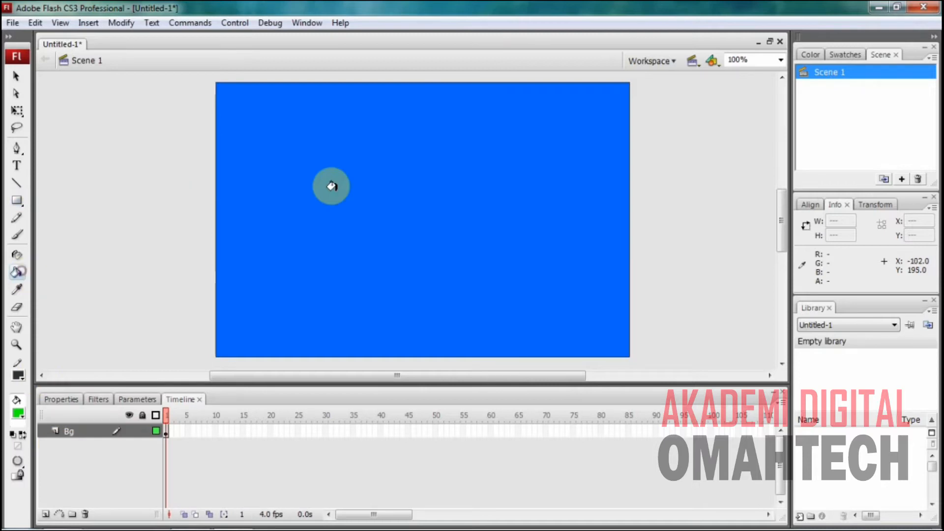
pyautogui.click(329, 185)
pyautogui.click(18, 414)
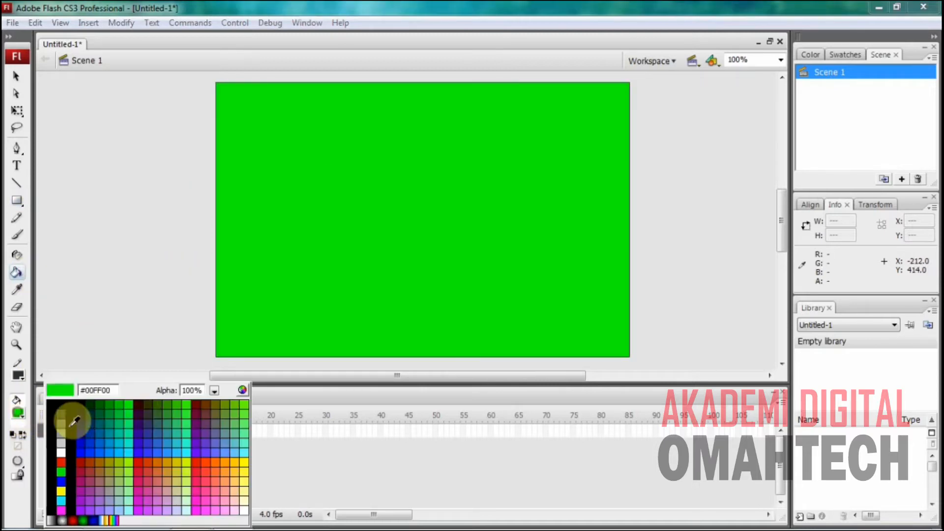
pyautogui.click(99, 405)
pyautogui.click(321, 227)
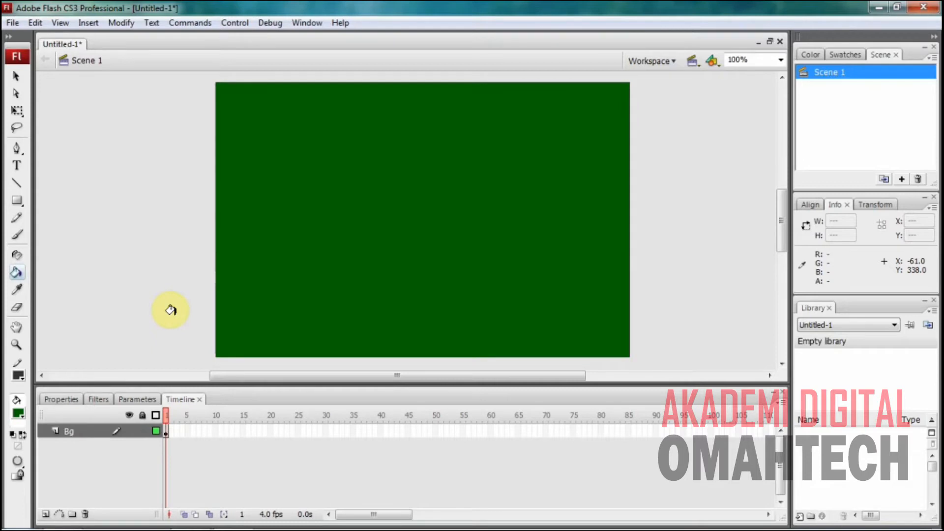
# Fill the background rectangle with medium green (RGB 51, 204, 0) using the Paint Bucket.
pyautogui.click(20, 416)
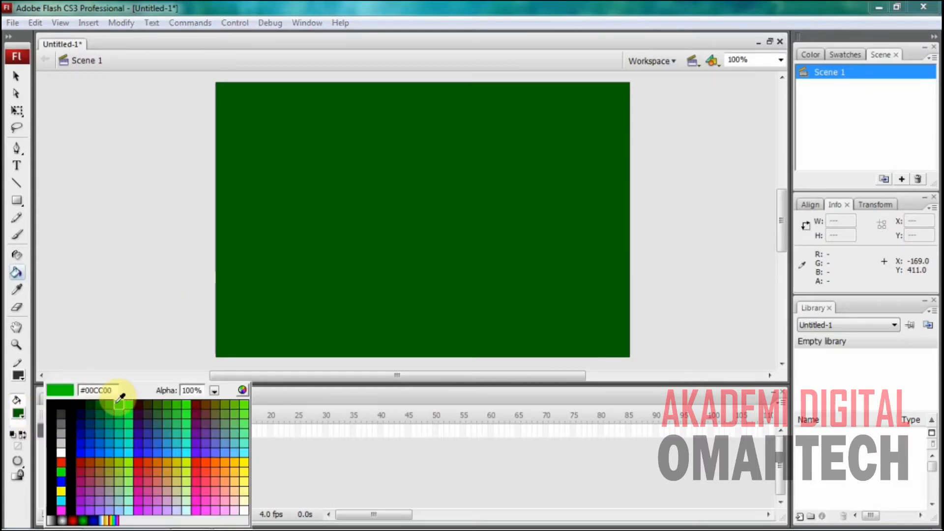
pyautogui.click(173, 408)
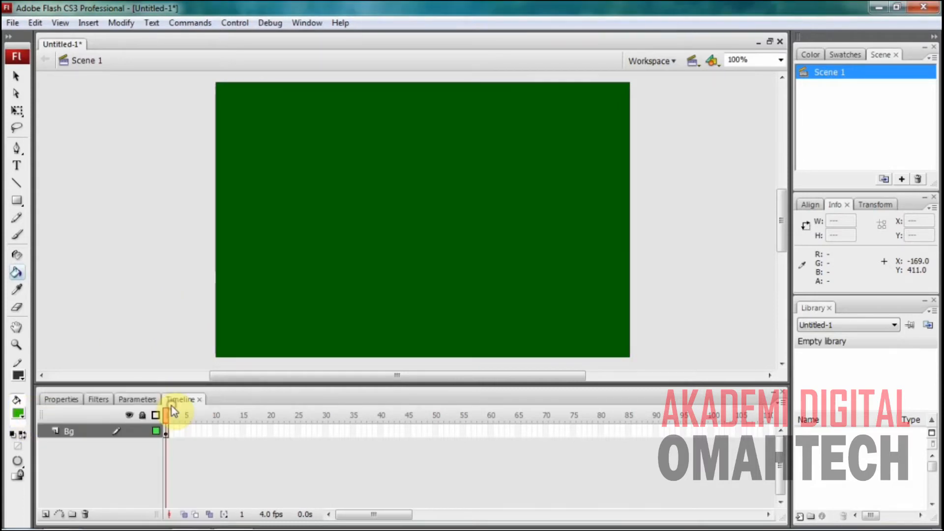
pyautogui.click(309, 261)
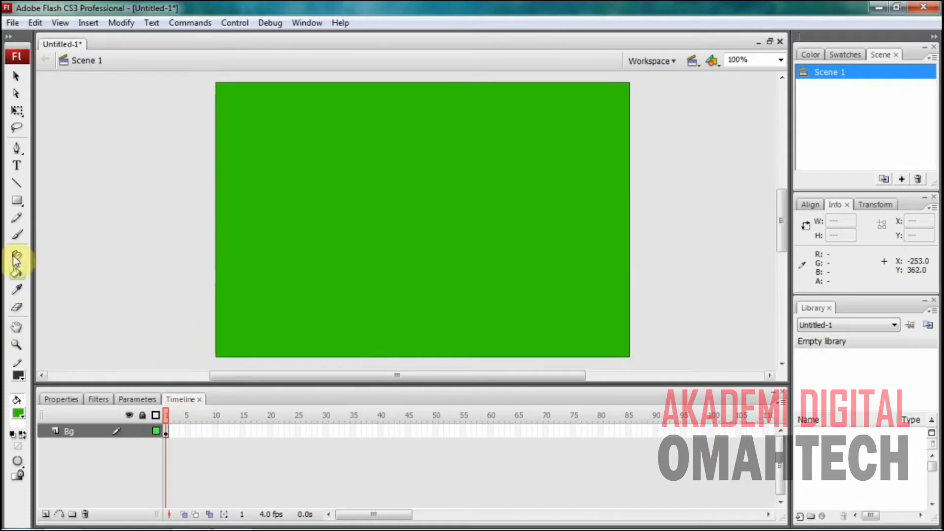
# Draw a dark vertical line from the rectangle's upper edge at about X 335 down to about two-thirds of its height.
pyautogui.click(16, 183)
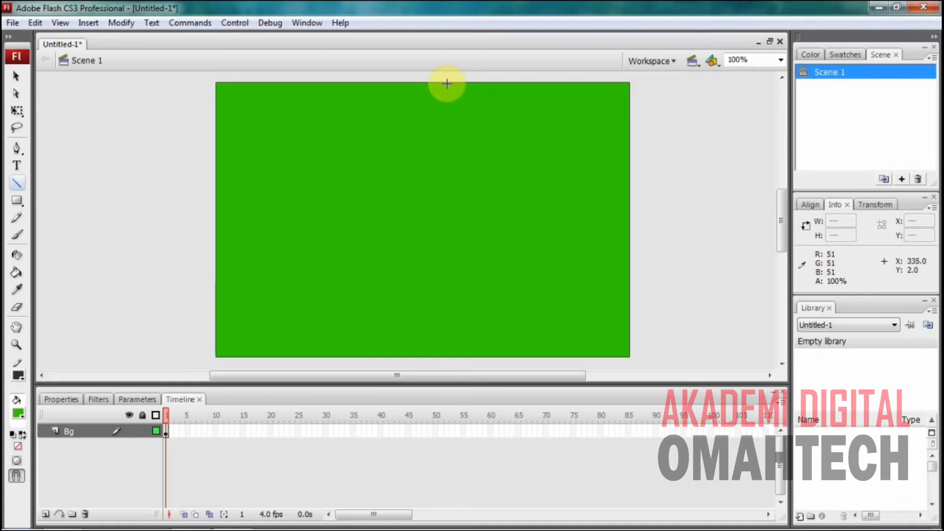
pyautogui.moveTo(447, 83); pyautogui.dragTo(452, 266)
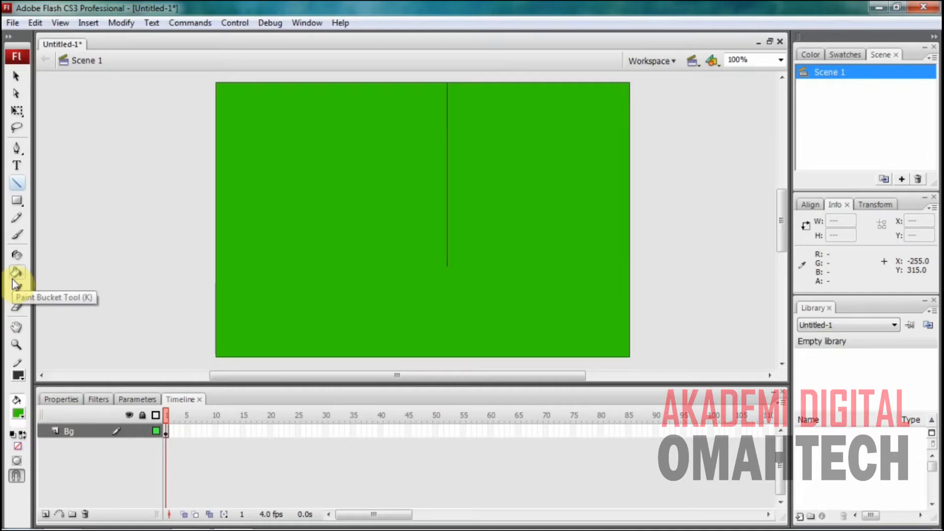
# Draw five white (#FFFFFF) lines from the dark vertical line to the rectangle's right edge, sloping increasingly downward as wall tile rows.
pyautogui.click(19, 183)
pyautogui.click(19, 375)
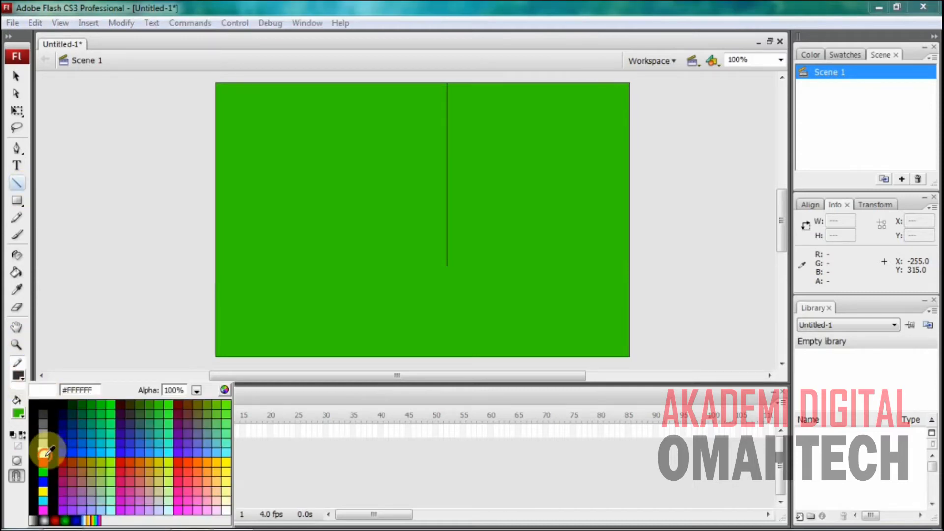
pyautogui.click(49, 452)
pyautogui.moveTo(447, 98); pyautogui.dragTo(630, 99)
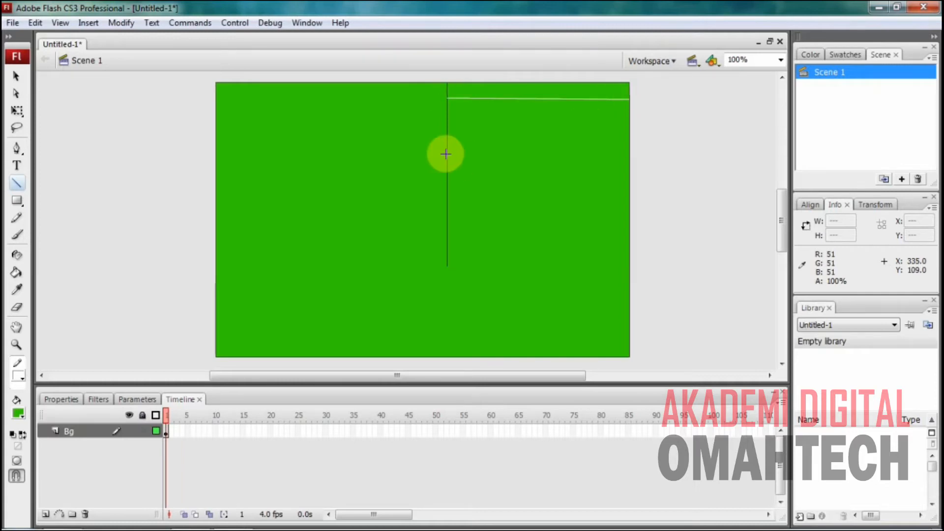
pyautogui.moveTo(447, 130); pyautogui.dragTo(629, 136)
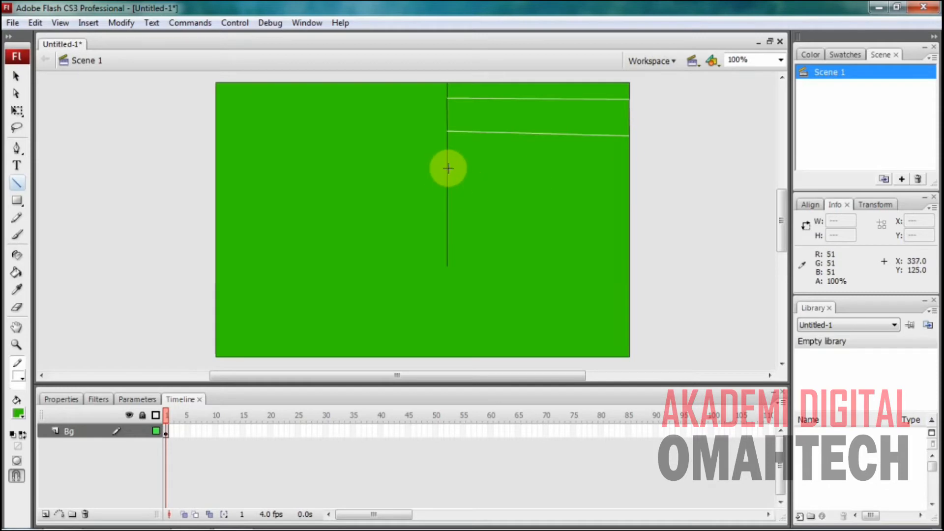
pyautogui.moveTo(447, 163); pyautogui.dragTo(629, 173)
pyautogui.moveTo(447, 202); pyautogui.dragTo(629, 222)
pyautogui.moveTo(446, 237); pyautogui.dragTo(629, 260)
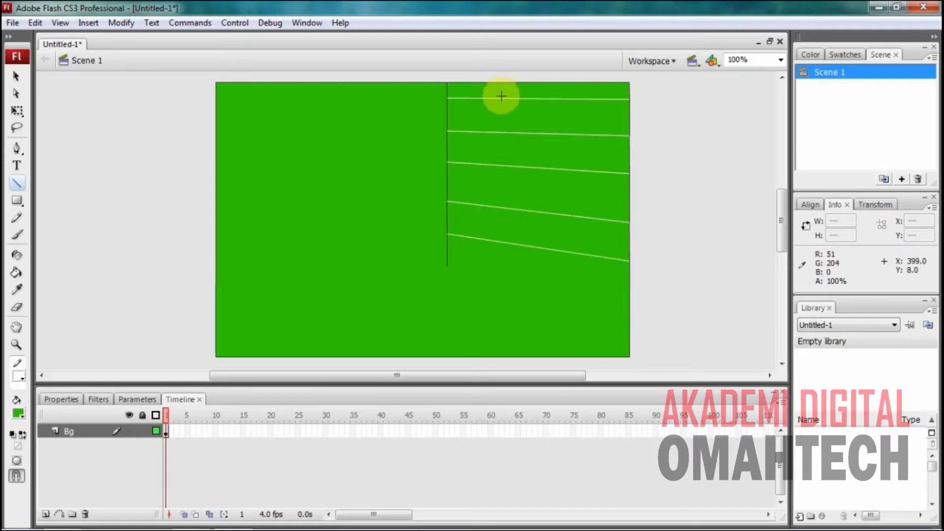
# Draw three white vertical lines across the tile rows, starting at the rectangle's upper edge, to complete the wall grid.
pyautogui.moveTo(488, 83); pyautogui.dragTo(483, 270)
pyautogui.moveTo(531, 82); pyautogui.dragTo(531, 281)
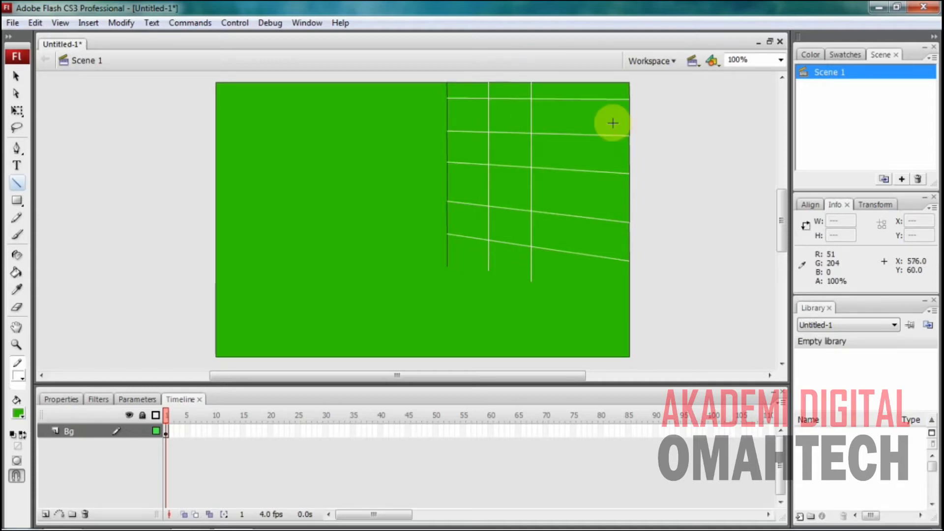
pyautogui.moveTo(594, 83); pyautogui.dragTo(591, 286)
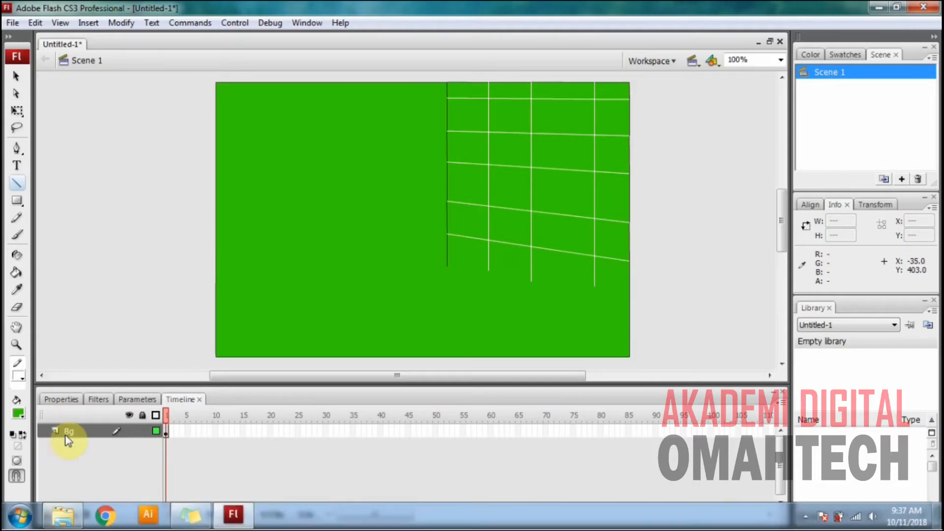
# Add a new layer above Bg and name it sketsa.
pyautogui.click(49, 513)
pyautogui.doubleClick(79, 432)
pyautogui.write('sketsa')
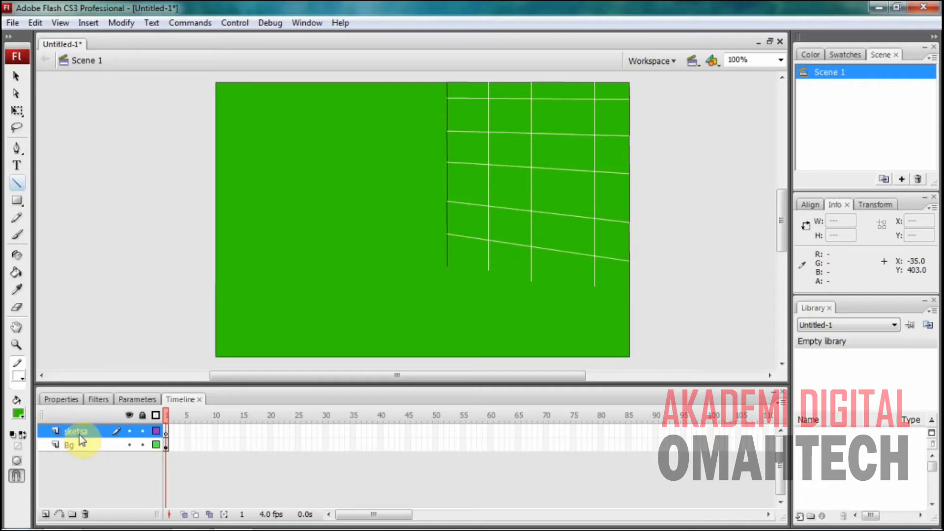
# Switch to the sketsa folder in Windows Explorer, preview its images as extra large icons, and list them in Details view.
pyautogui.click(71, 520)
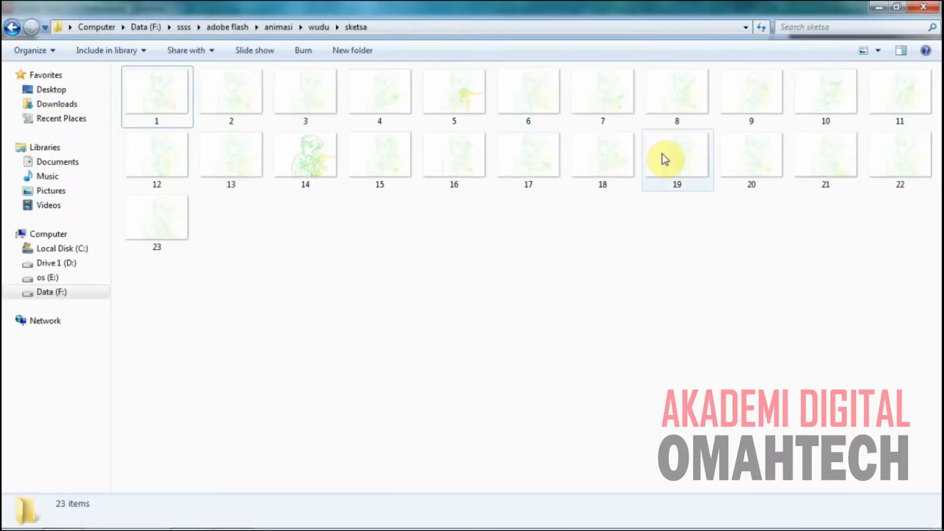
pyautogui.click(878, 51)
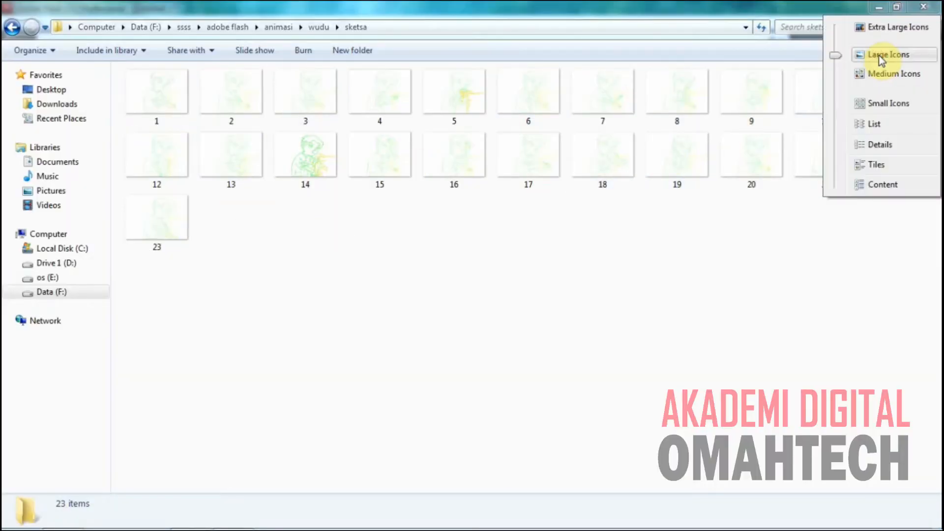
pyautogui.click(883, 29)
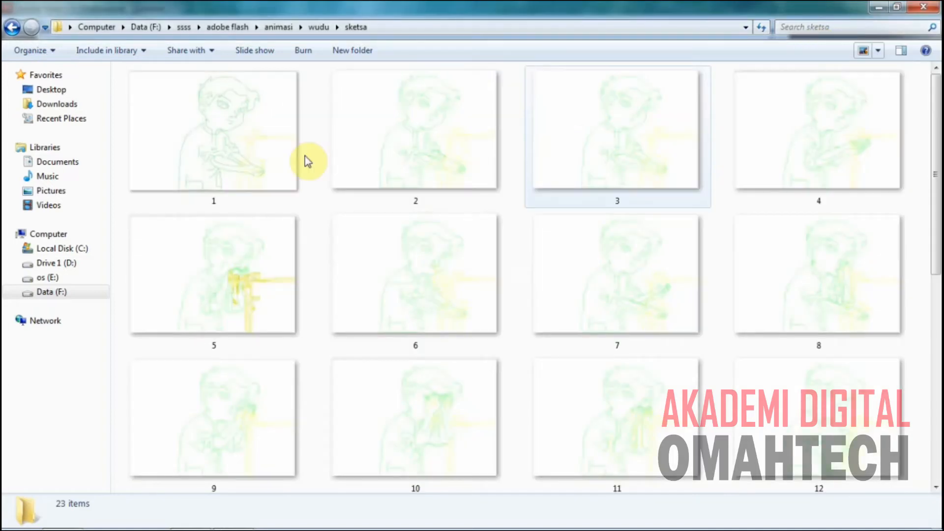
pyautogui.click(879, 51)
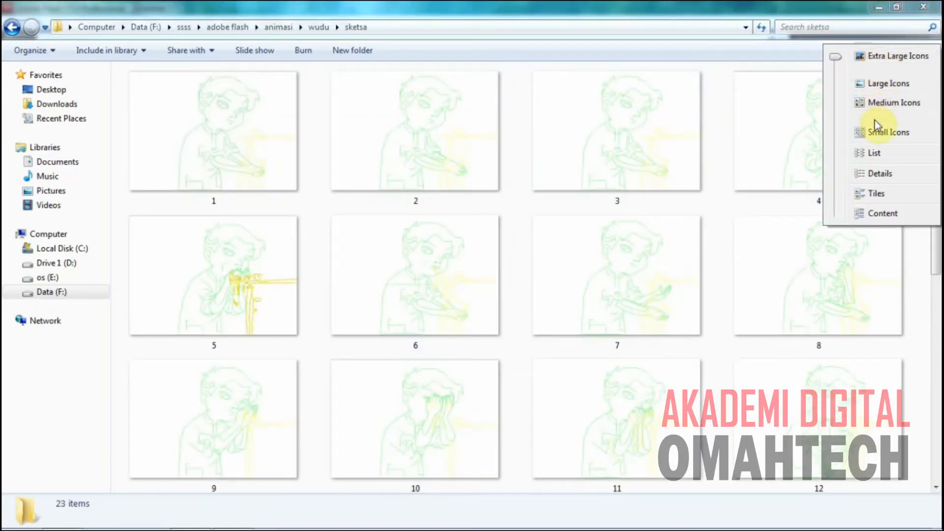
pyautogui.click(891, 176)
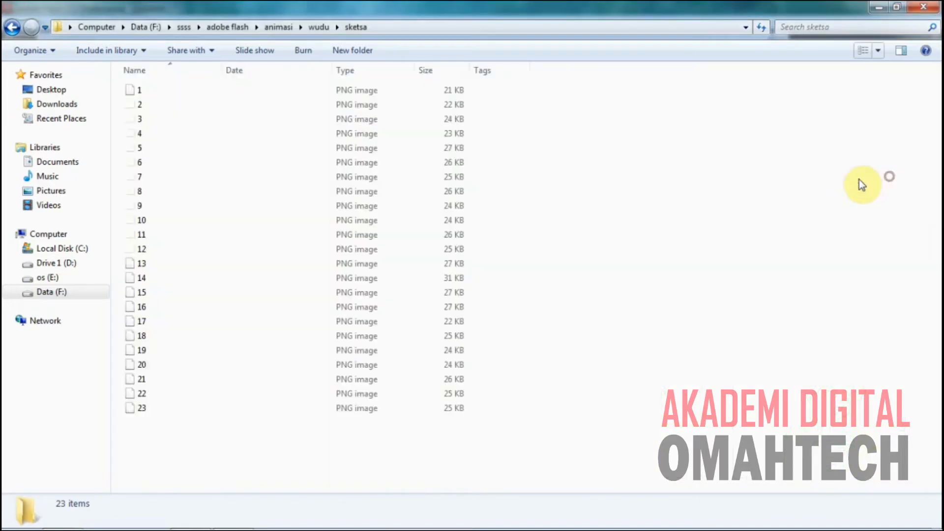
# Bring image 1 from the sketsa folder into the Flash document on the sketsa layer and activate the Selection tool.
pyautogui.click(314, 94)
pyautogui.moveTo(314, 96)
pyautogui.mouseDown()
pyautogui.moveTo(317, 295)
pyautogui.moveTo(211, 525)
pyautogui.moveTo(227, 507)
pyautogui.moveTo(238, 369)
pyautogui.moveTo(252, 320)
pyautogui.mouseUp()
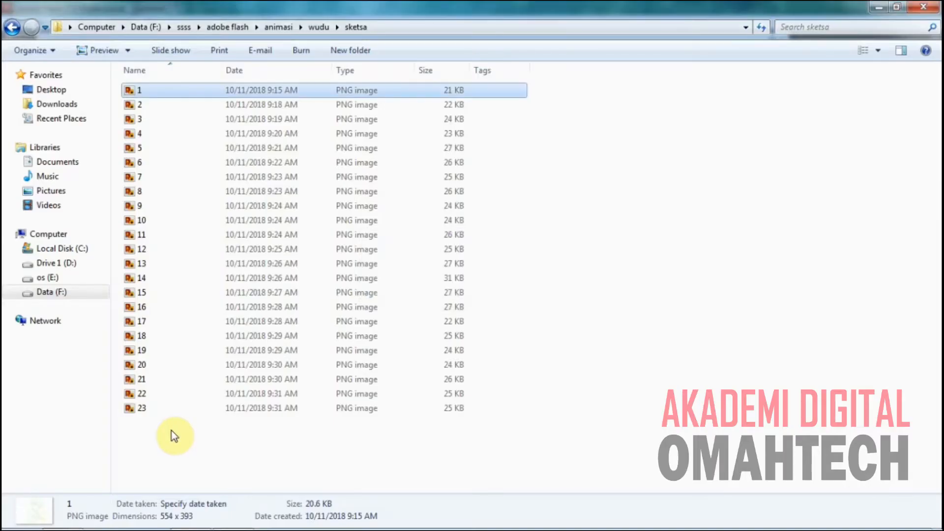
pyautogui.click(232, 520)
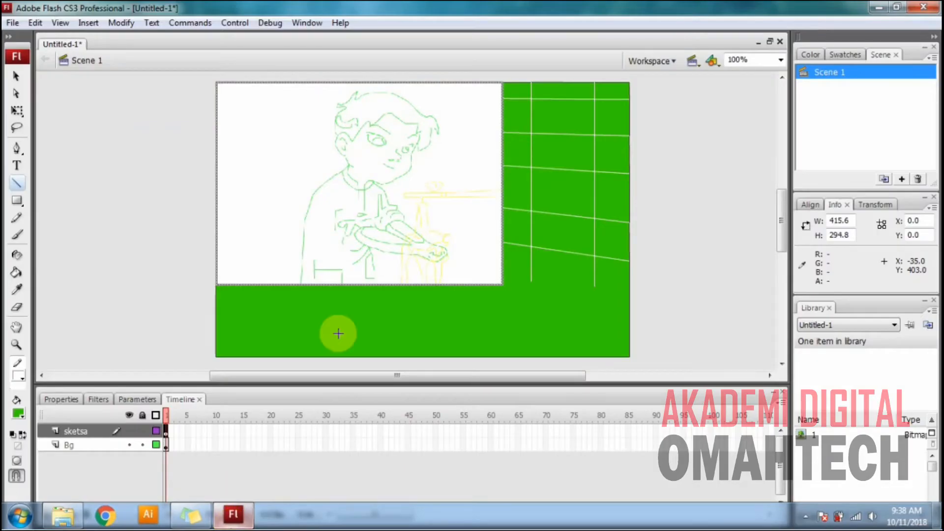
pyautogui.click(23, 75)
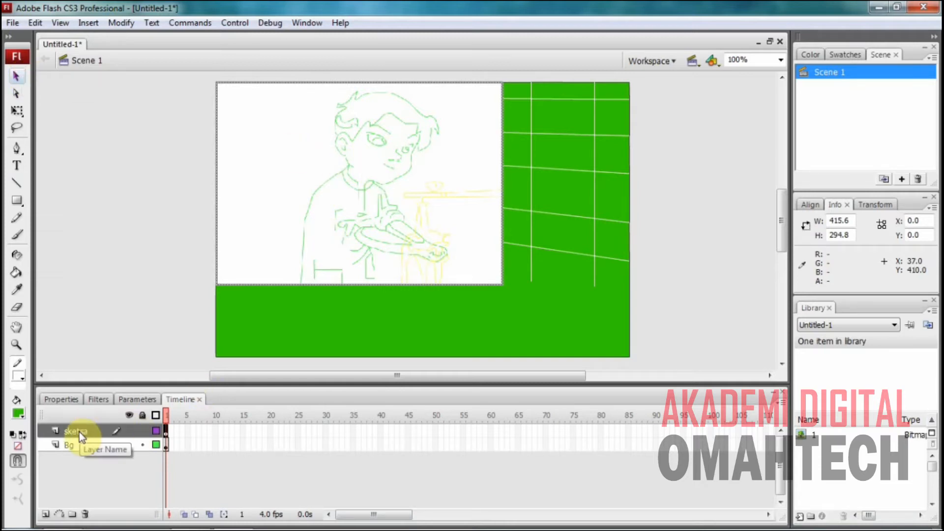
# Enlarge the sketch image with Free Transform to about 587.5 by 380.8 and move it against the stage's right edge.
pyautogui.click(17, 111)
pyautogui.moveTo(504, 285)
pyautogui.mouseDown()
pyautogui.moveTo(595, 330)
pyautogui.moveTo(562, 315)
pyautogui.mouseUp()
pyautogui.moveTo(446, 198)
pyautogui.mouseDown()
pyautogui.moveTo(497, 242)
pyautogui.moveTo(512, 226)
pyautogui.mouseUp()
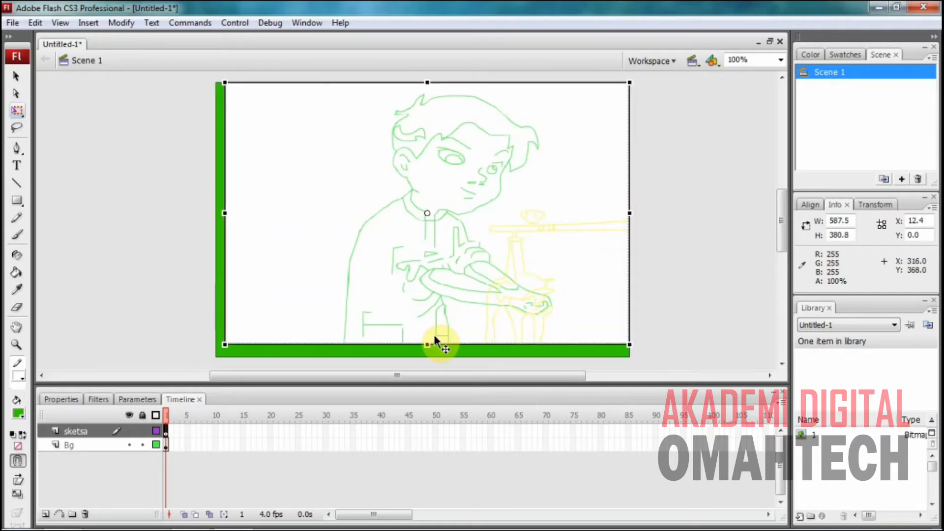
# Nudge the sketch image down to Y 20.0 so its lower edge meets the bottom of the stage.
pyautogui.press('Down')
pyautogui.press('Down')
pyautogui.press('Down')
pyautogui.press('Down')
pyautogui.press('Down')
pyautogui.press('Down')
pyautogui.press('Down')
pyautogui.press('Down')
pyautogui.press('Down')
pyautogui.press('Down')
pyautogui.press('Down')
pyautogui.press('Down')
pyautogui.press('Down')
pyautogui.press('Down')
pyautogui.press('Down')
pyautogui.press('Down')
pyautogui.press('Down')
pyautogui.press('Down')
pyautogui.press('Down')
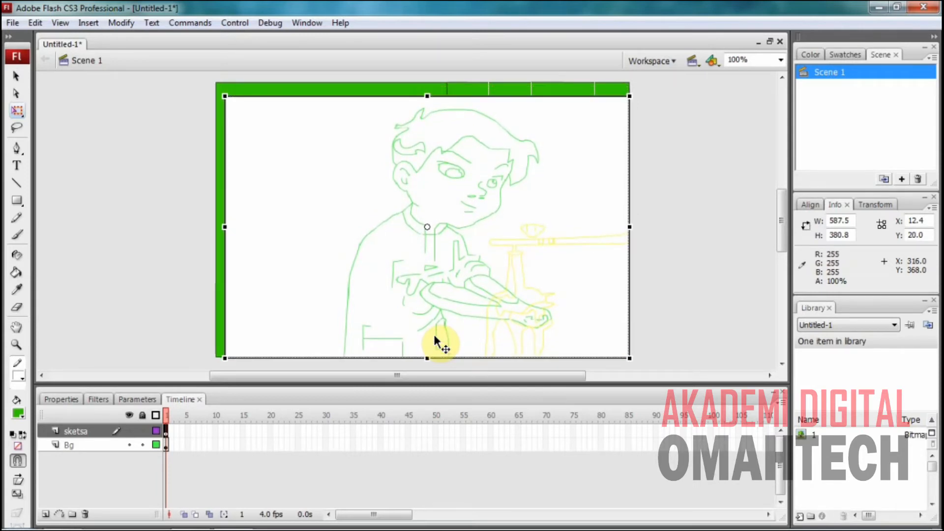
# Narrow the sketch image to about 561.5 wide, nudge it right to X 39.4, and deselect it.
pyautogui.moveTo(223, 95); pyautogui.dragTo(231, 99)
pyautogui.press('Right')
pyautogui.press('Right')
pyautogui.press('Right')
pyautogui.press('Right')
pyautogui.press('Right')
pyautogui.press('Right')
pyautogui.press('Right')
pyautogui.press('Right')
pyautogui.press('Right')
pyautogui.press('Right')
pyautogui.press('Right')
pyautogui.press('Right')
pyautogui.press('Right')
pyautogui.press('Right')
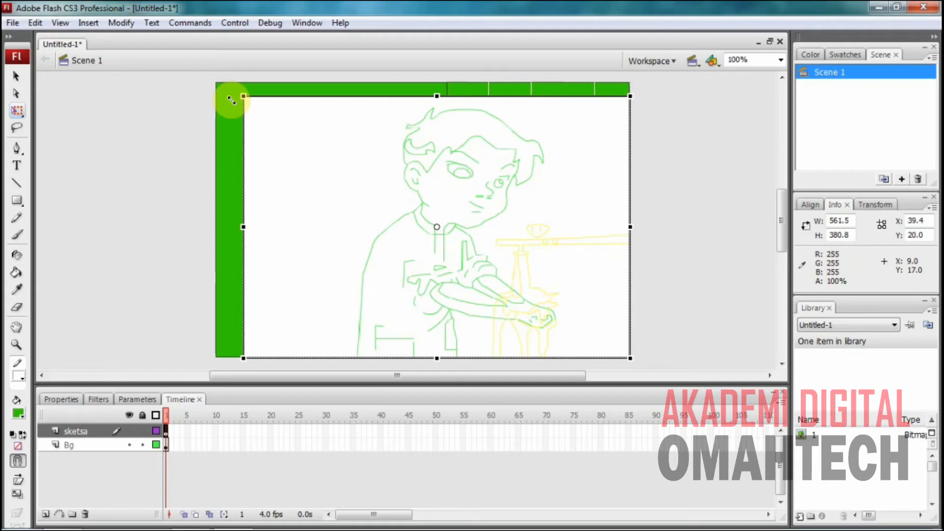
pyautogui.click(675, 206)
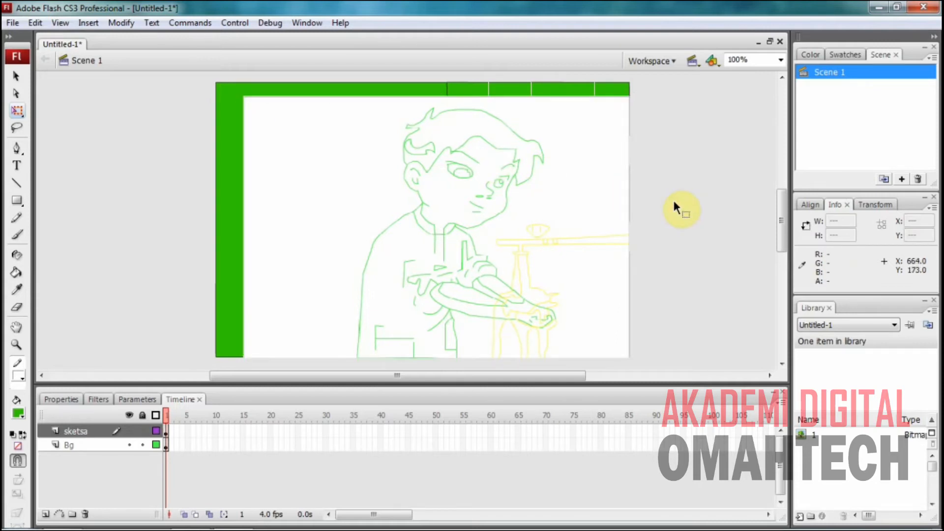
# Activate the Pen tool, try a starting point at the bottom of the boy's back, and undo it.
pyautogui.click(19, 149)
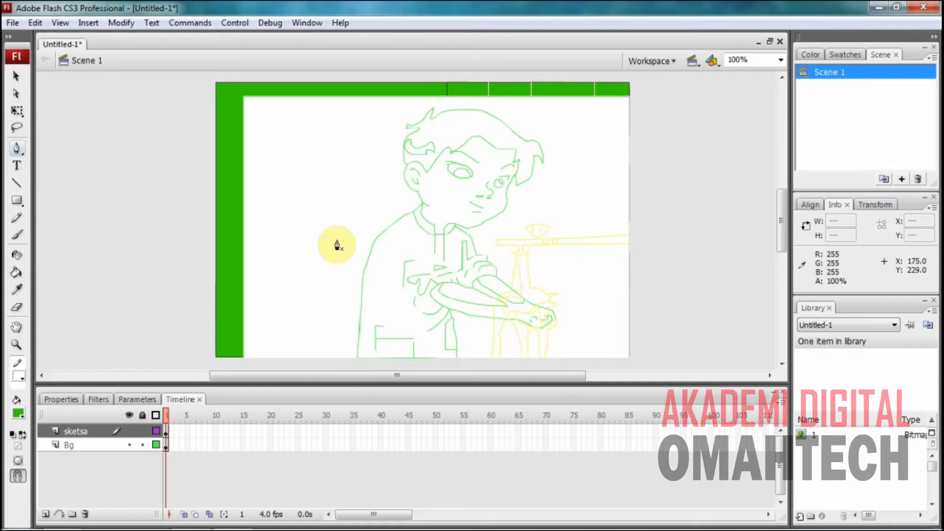
pyautogui.moveTo(20, 150); pyautogui.dragTo(32, 164)
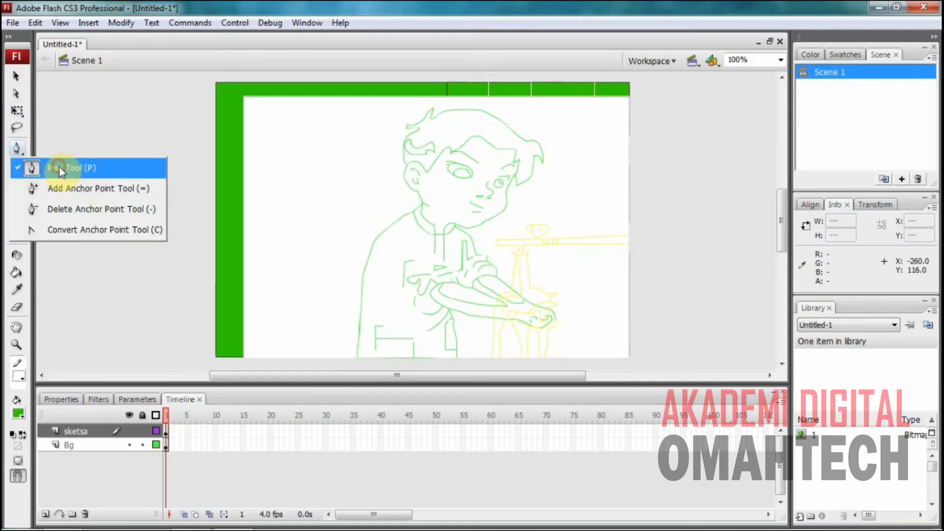
pyautogui.click(59, 167)
pyautogui.click(356, 358)
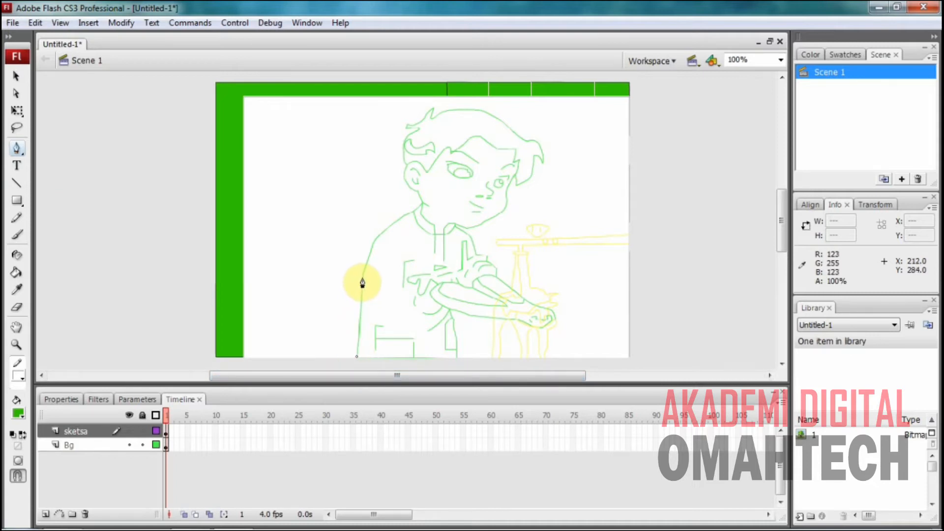
pyautogui.hotkey('ctrl', 'z')
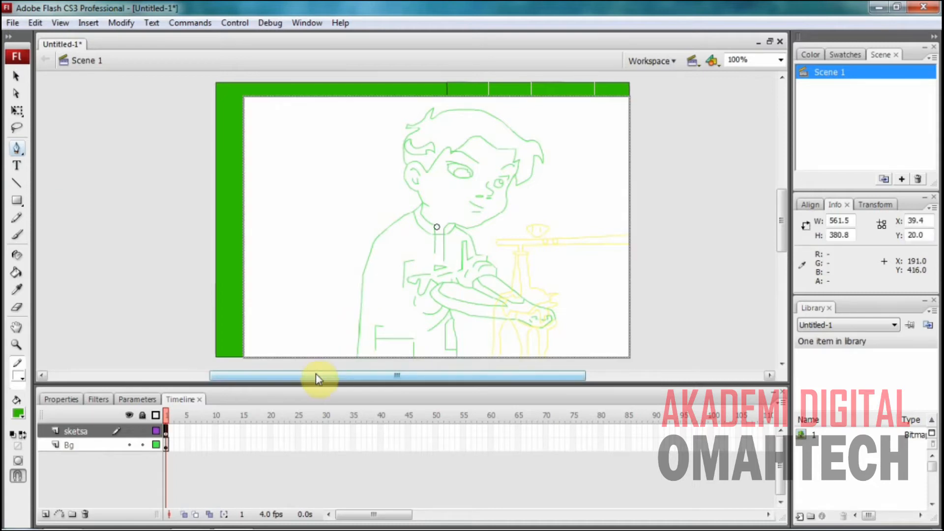
# Add a new layer above sketsa and name it body.
pyautogui.click(46, 514)
pyautogui.doubleClick(76, 432)
pyautogui.write('bad')
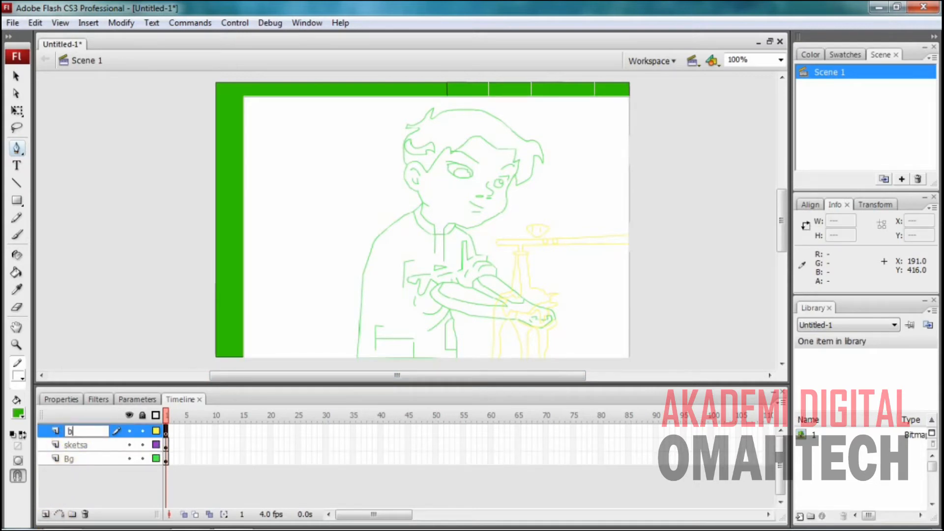
pyautogui.press('Return')
pyautogui.click(358, 359)
pyautogui.click(364, 273)
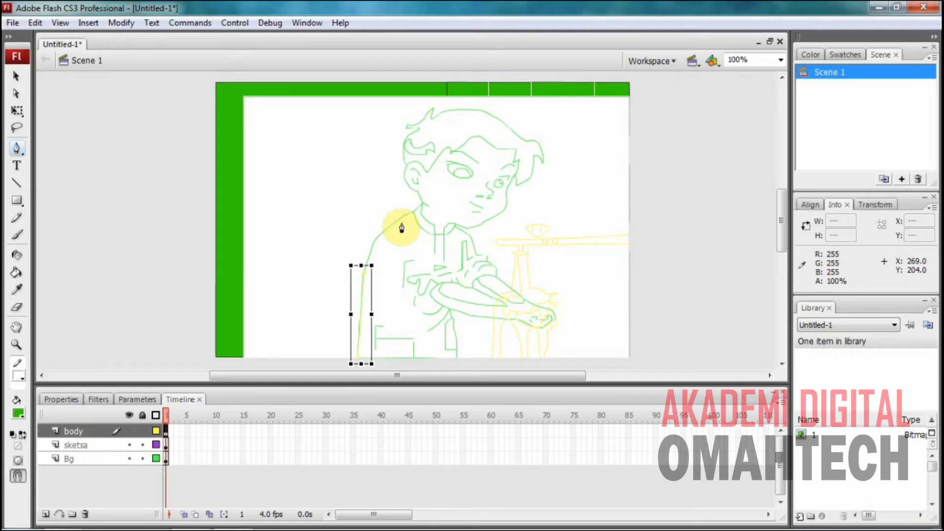
pyautogui.keyDown('ctrl'); pyautogui.click(401, 228); pyautogui.keyUp('ctrl')
# Set the stroke color to black and trace the boy's back and shoulder from the lower hem up to the collar.
pyautogui.click(21, 375)
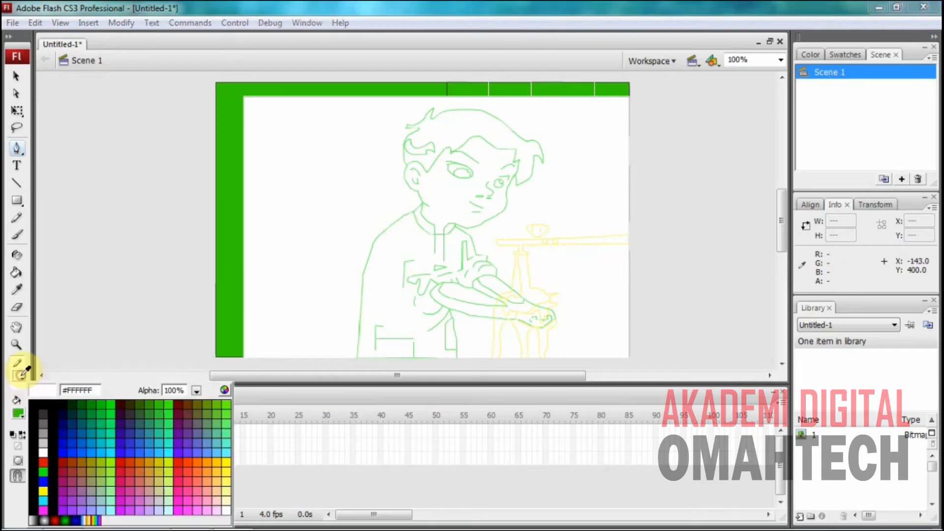
pyautogui.click(37, 409)
pyautogui.click(357, 359)
pyautogui.click(364, 270)
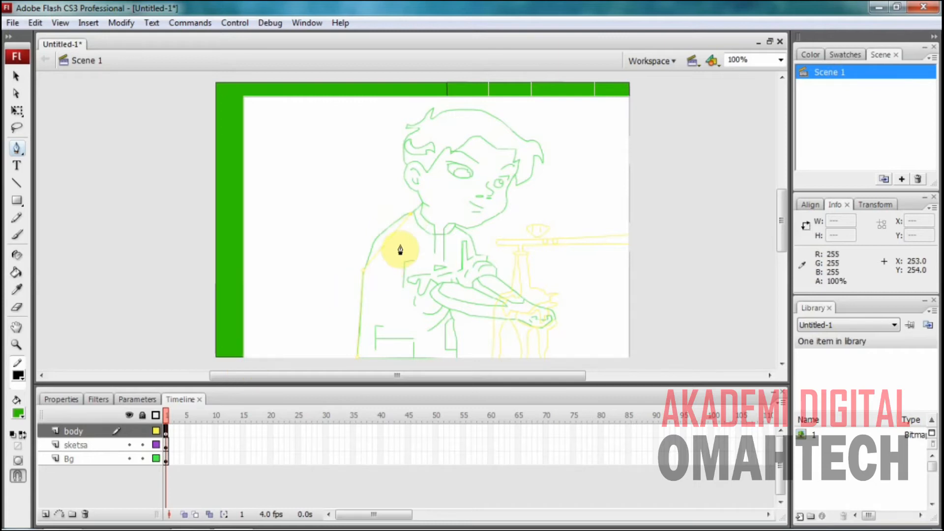
pyautogui.click(429, 238)
pyautogui.click(16, 76)
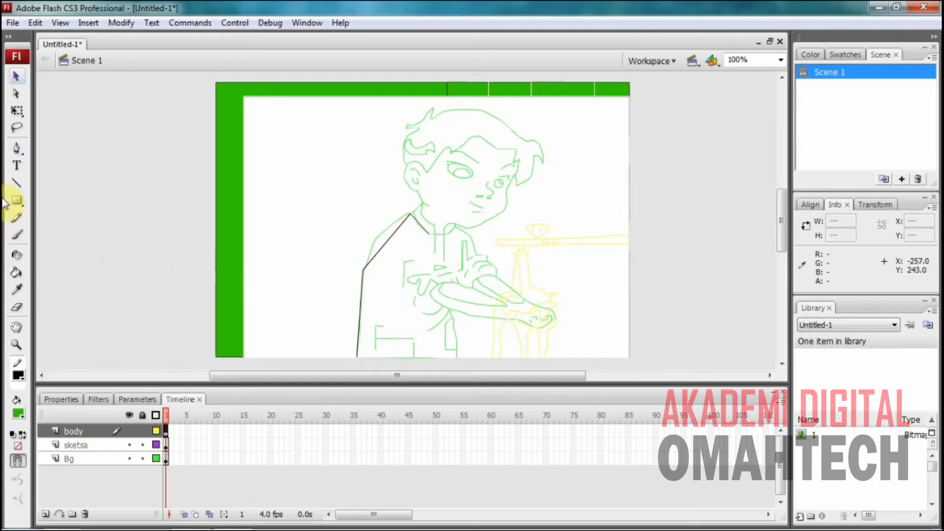
# Resume the Pen outline at the collar and trace the neck up to the top of the boy's ear.
pyautogui.click(16, 148)
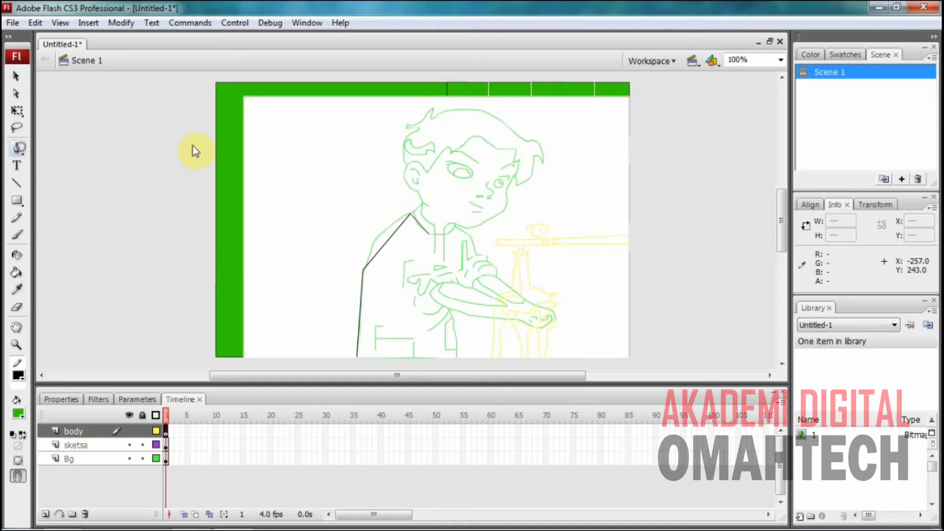
pyautogui.click(436, 239)
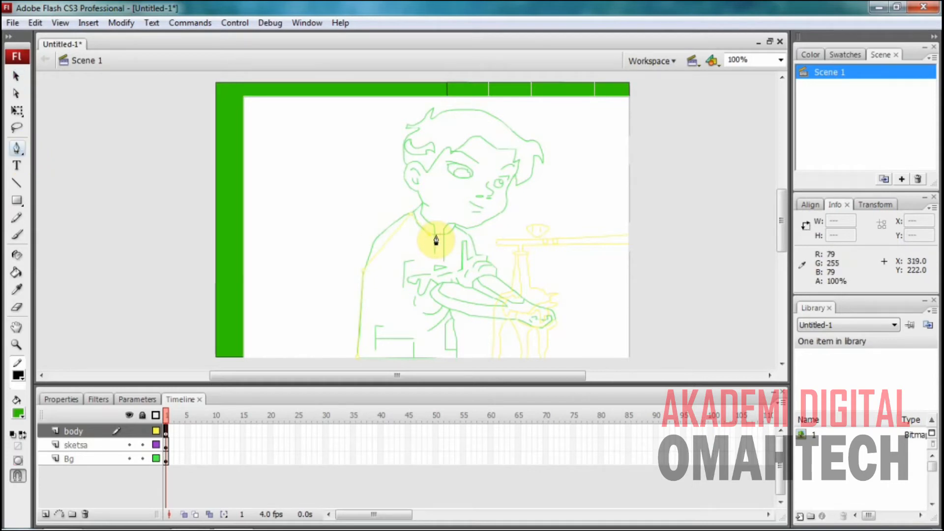
pyautogui.click(423, 205)
pyautogui.click(412, 214)
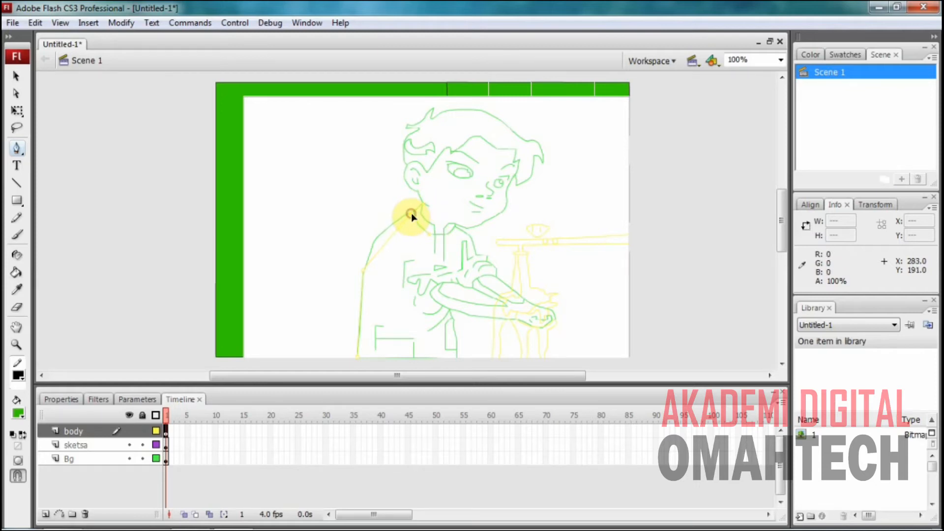
pyautogui.click(418, 191)
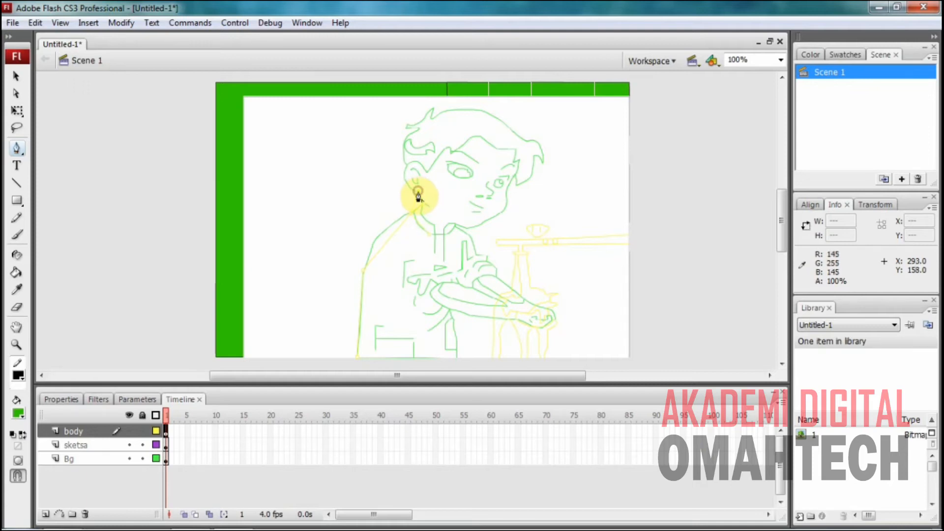
pyautogui.click(406, 167)
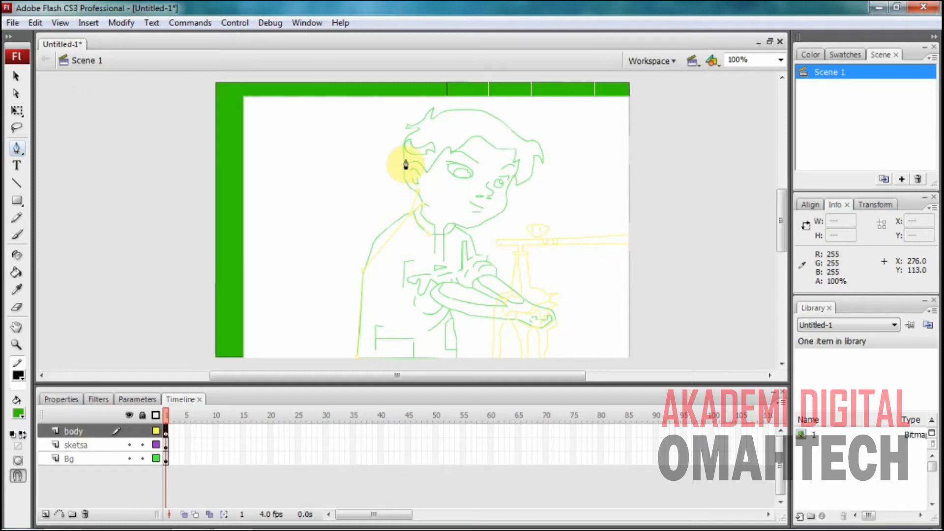
# Trace the hair outline from above the ear around the back tufts and across the head to the front tuft.
pyautogui.click(413, 132)
pyautogui.click(420, 127)
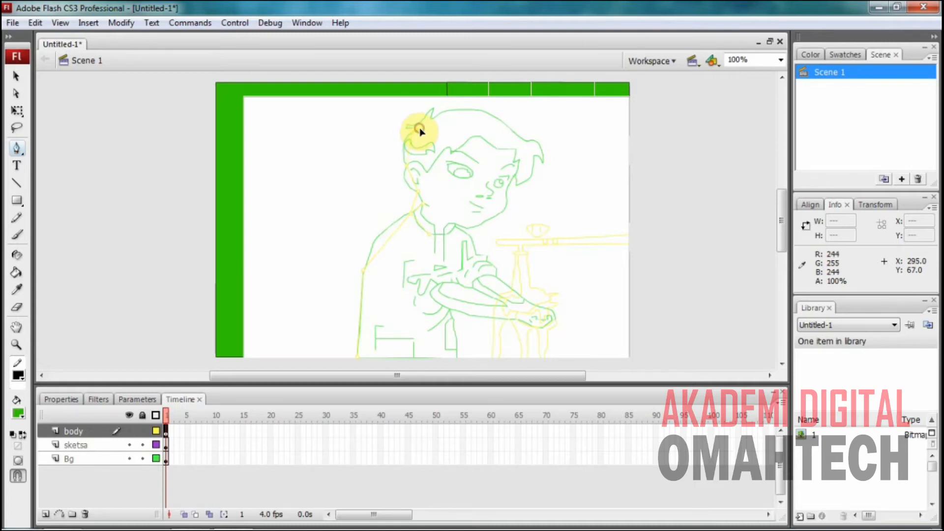
pyautogui.click(406, 131)
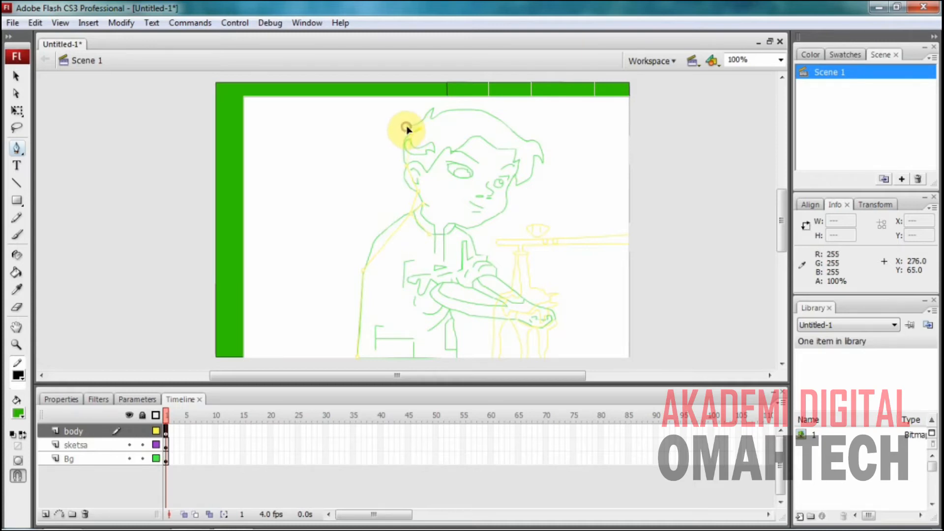
pyautogui.click(435, 108)
pyautogui.click(431, 118)
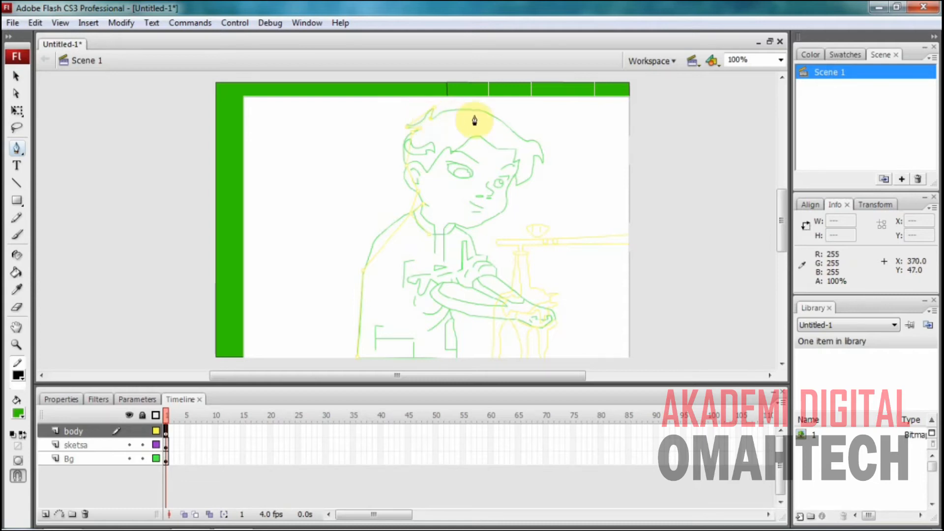
pyautogui.click(526, 143)
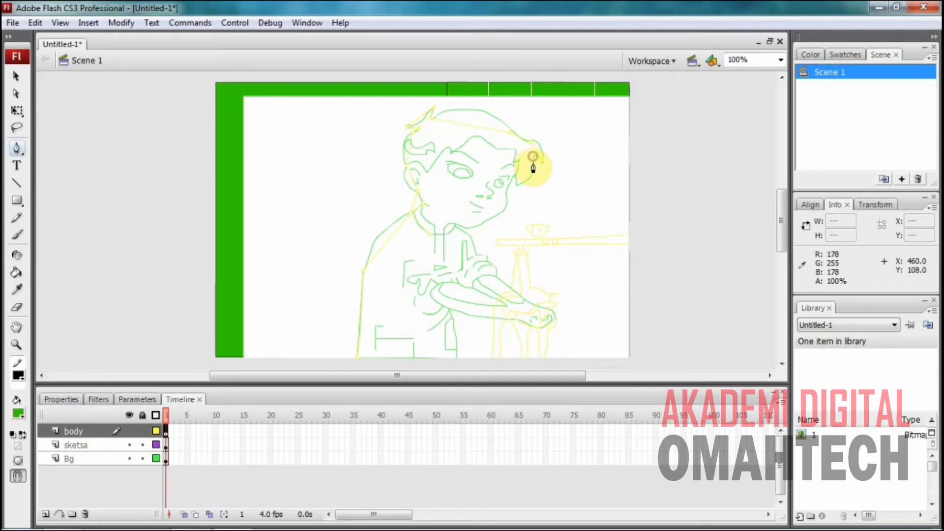
pyautogui.click(532, 160)
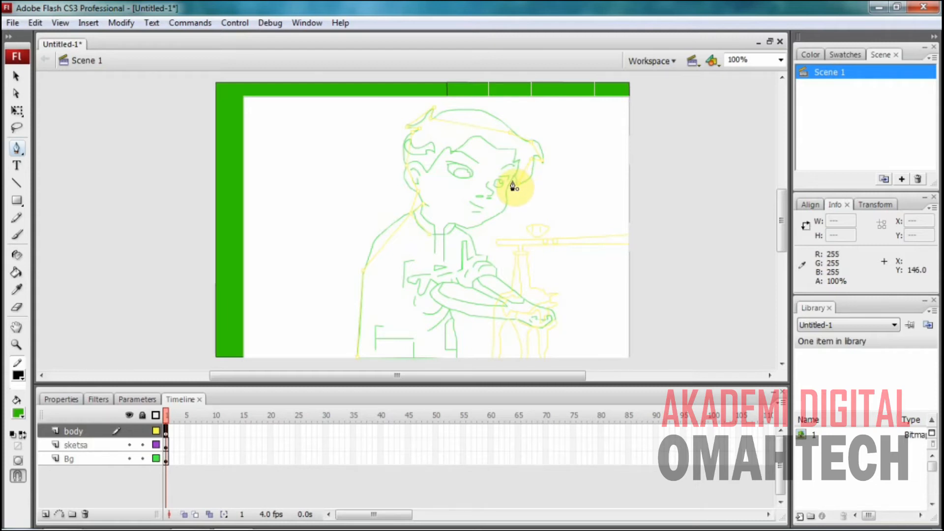
# Undo the last Pen point and trace the underside of the front hair tuft to the temple.
pyautogui.hotkey('ctrl', 'z')
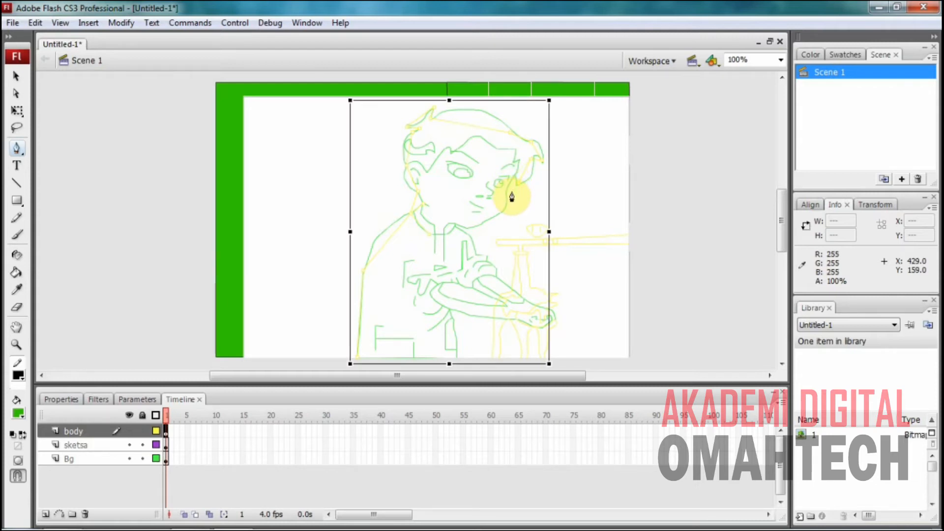
pyautogui.click(514, 176)
pyautogui.click(516, 187)
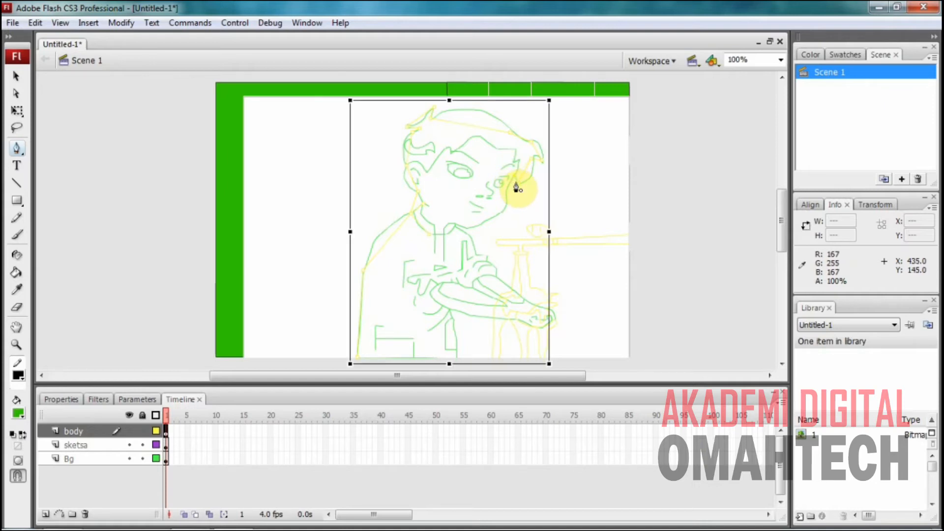
pyautogui.click(518, 185)
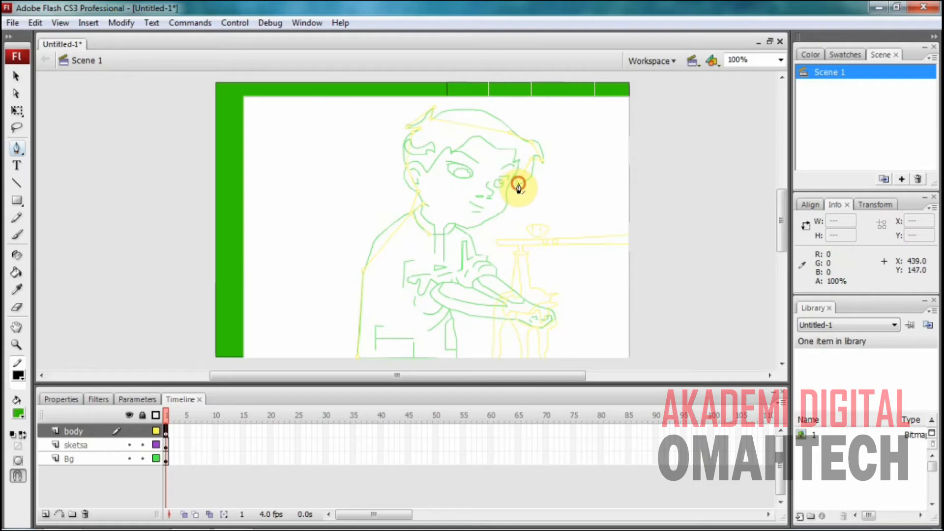
pyautogui.click(516, 177)
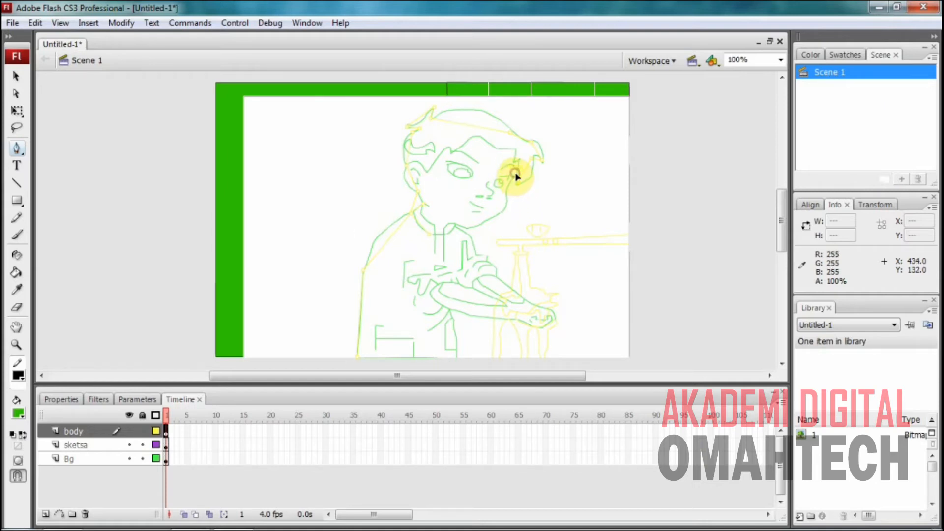
pyautogui.click(505, 197)
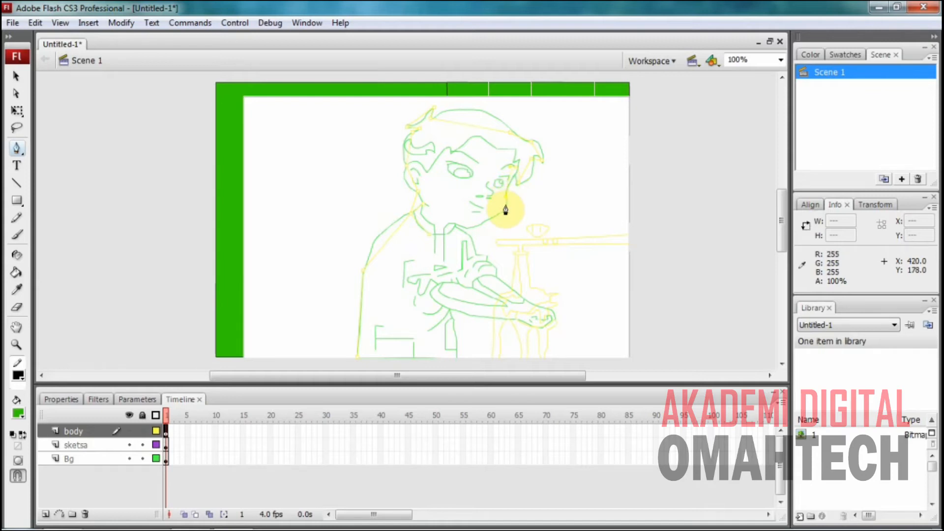
pyautogui.click(506, 211)
pyautogui.hotkey('ctrl', 'z')
pyautogui.hotkey('ctrl', 'z')
# Trace the cheek and jaw down to the collar, and on along the far shoulder to the rolled sleeve.
pyautogui.click(511, 181)
pyautogui.click(505, 199)
pyautogui.click(486, 221)
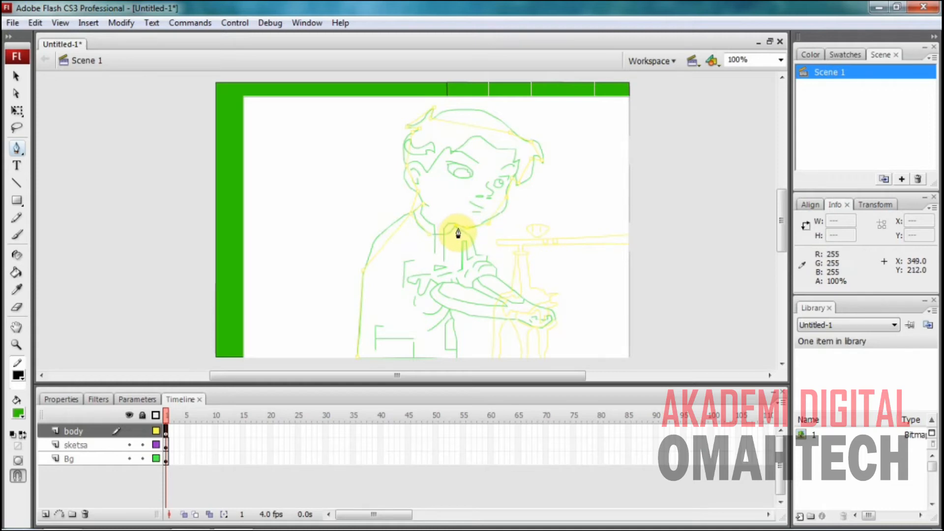
pyautogui.click(477, 254)
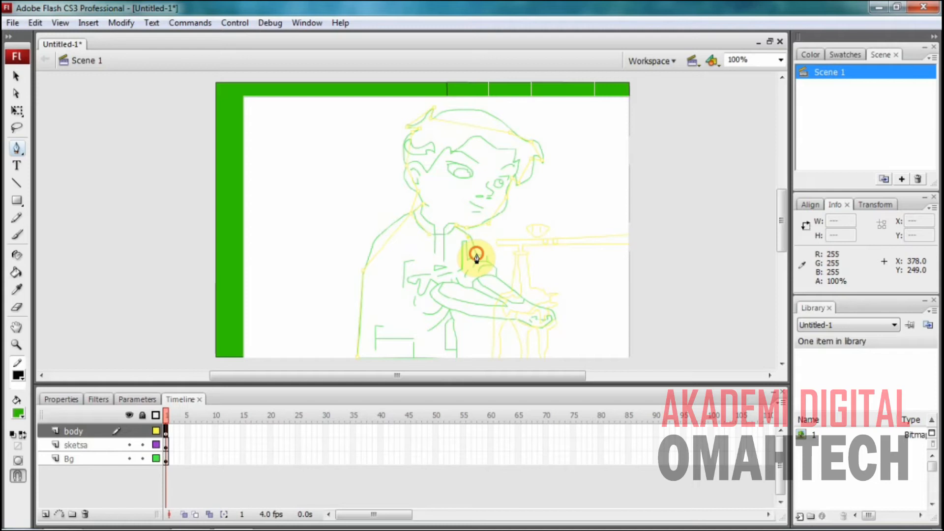
pyautogui.click(488, 256)
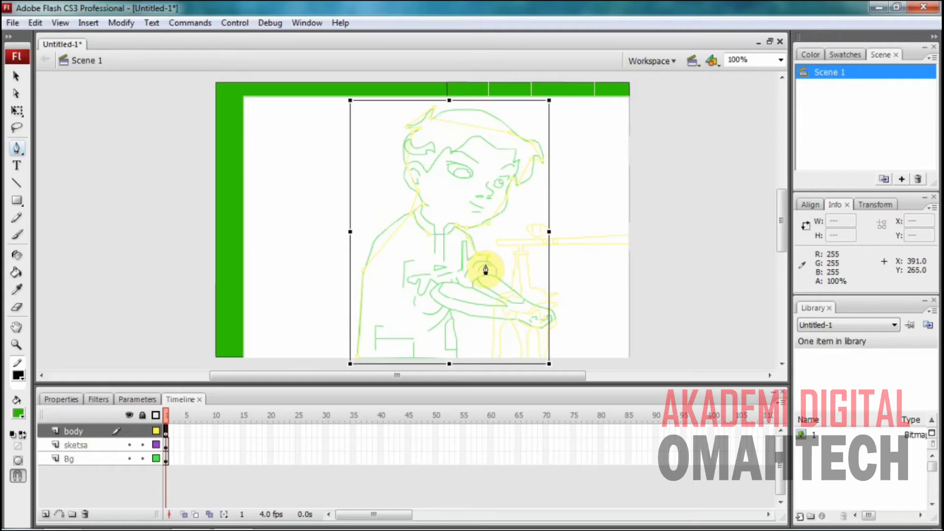
# Continue the Pen outline around the far rolled sleeve's cuff and back along its lower edge to the near sleeve.
pyautogui.hotkey('ctrl', '=')
pyautogui.click(483, 279)
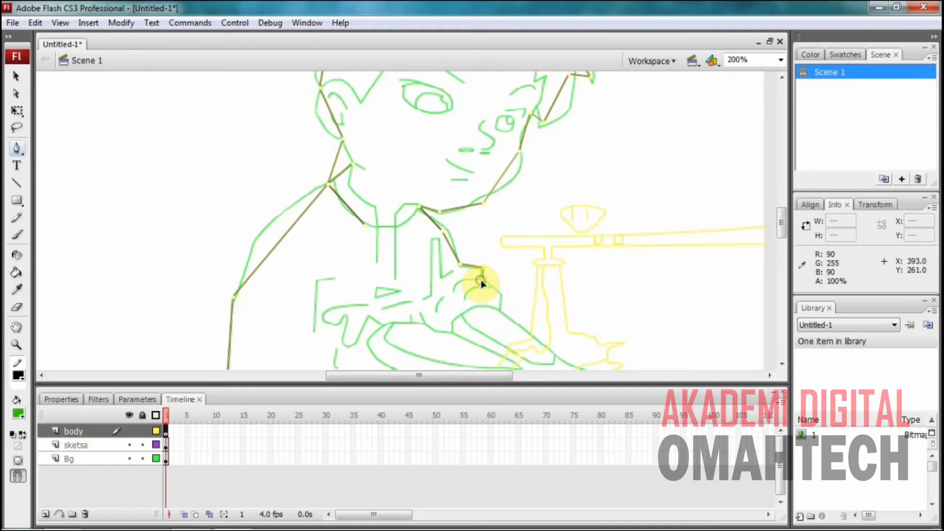
pyautogui.click(499, 295)
pyautogui.click(500, 308)
pyautogui.click(484, 307)
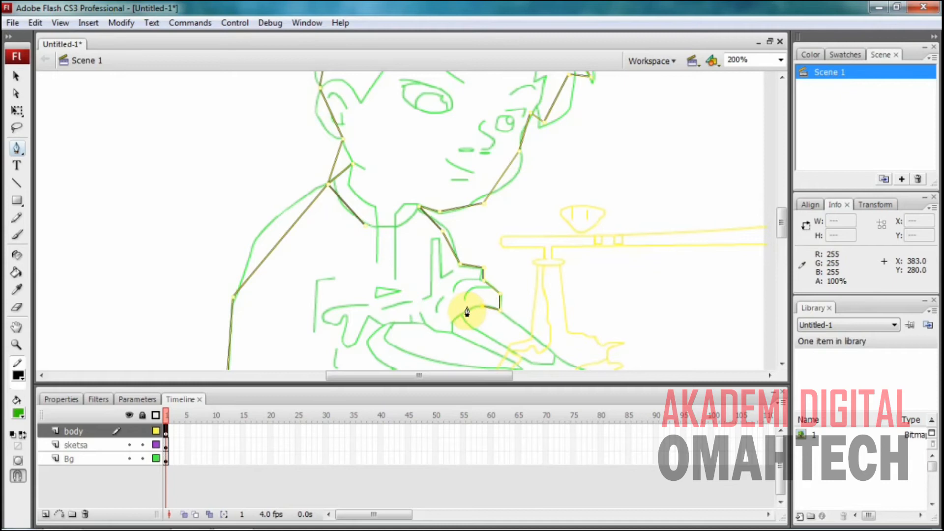
pyautogui.click(453, 332)
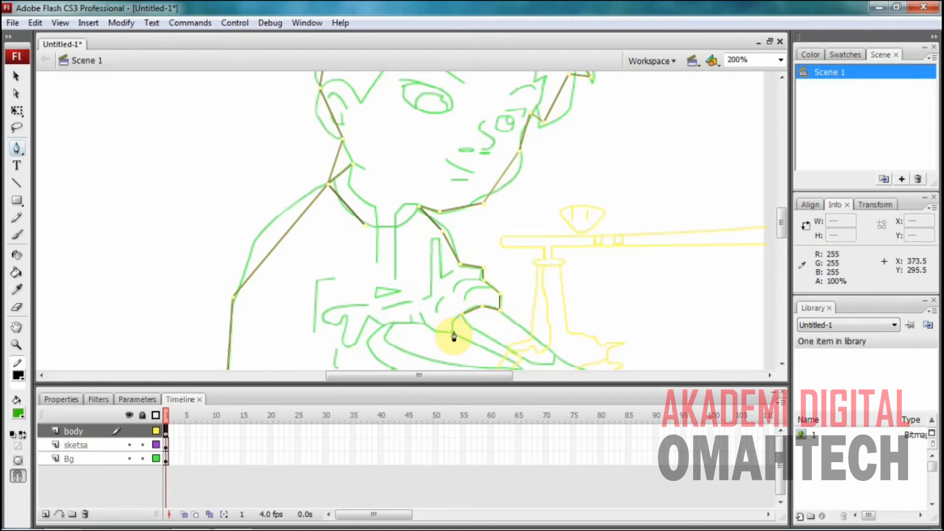
pyautogui.click(427, 331)
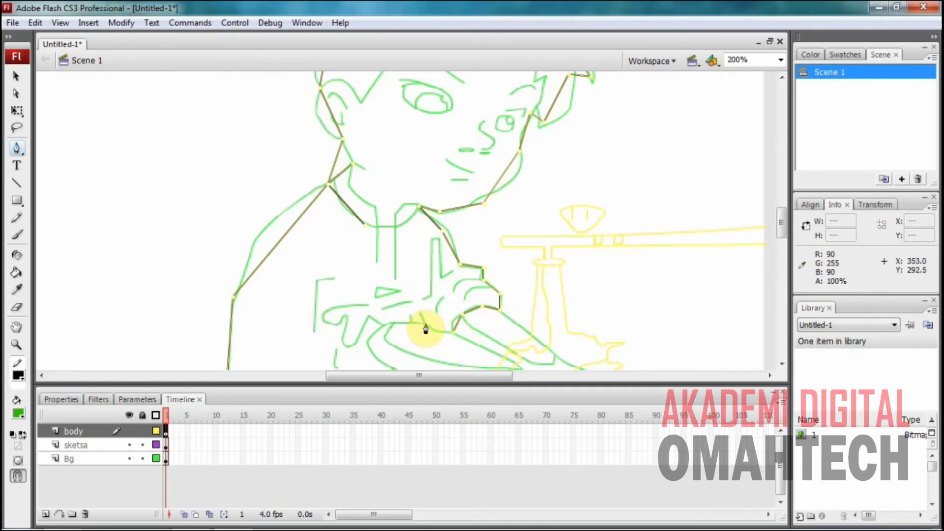
# Trace the near sleeve's opening and the shirt front down to the hem, and close the outline at the lower back corner.
pyautogui.moveTo(785, 225); pyautogui.dragTo(786, 238)
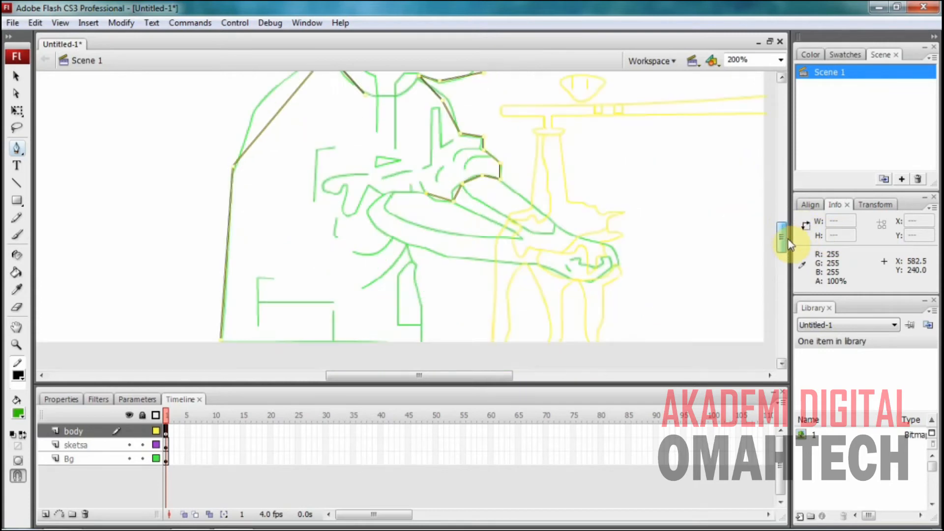
pyautogui.click(373, 204)
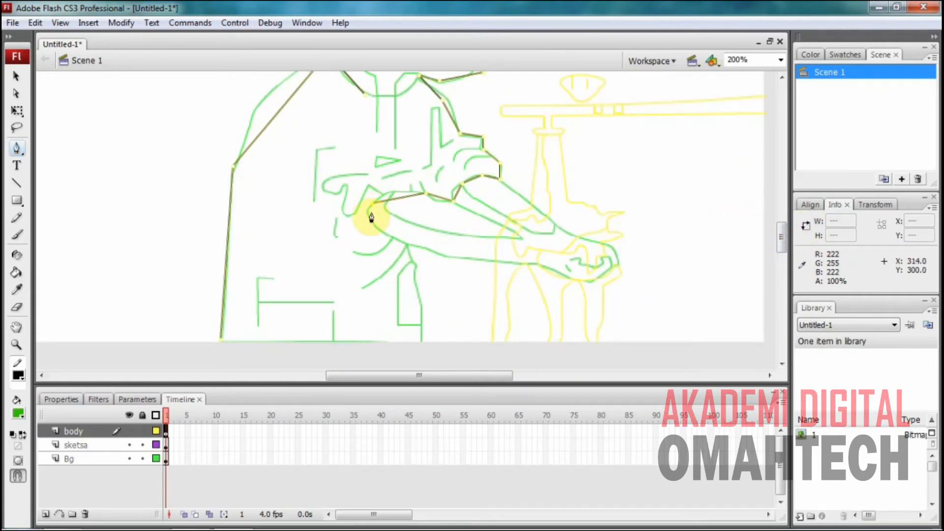
pyautogui.click(386, 236)
pyautogui.click(406, 244)
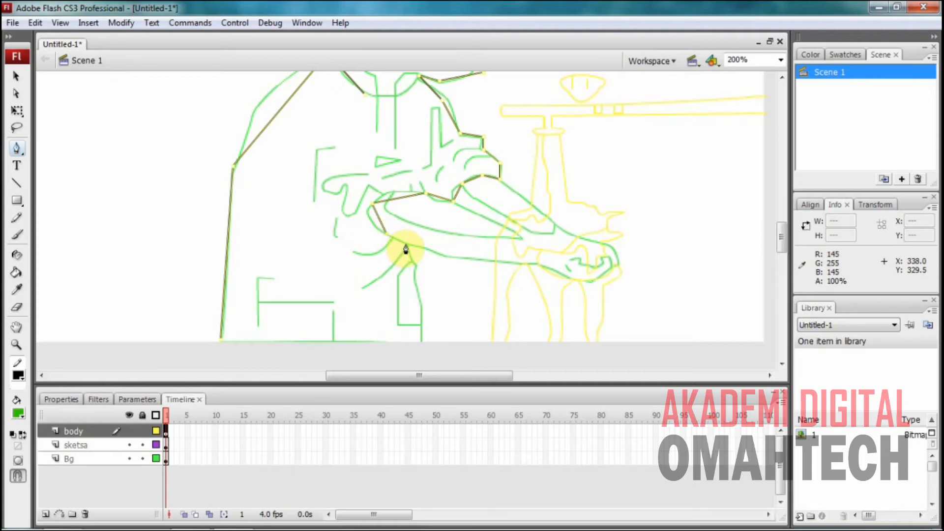
pyautogui.click(415, 262)
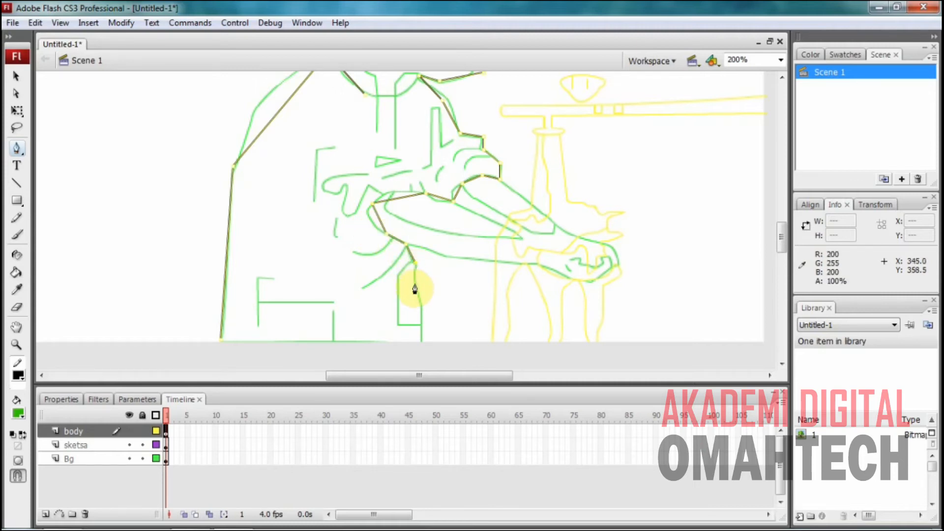
pyautogui.click(421, 304)
pyautogui.click(421, 340)
pyautogui.click(221, 340)
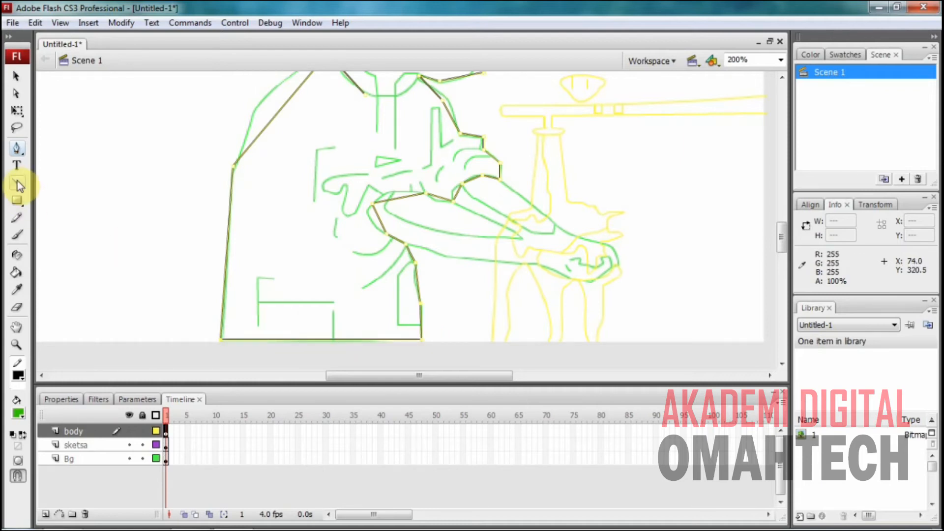
# Bend the shoulder, collar and neck segments to follow the sketch, and delete the stray line at the nape.
pyautogui.click(16, 75)
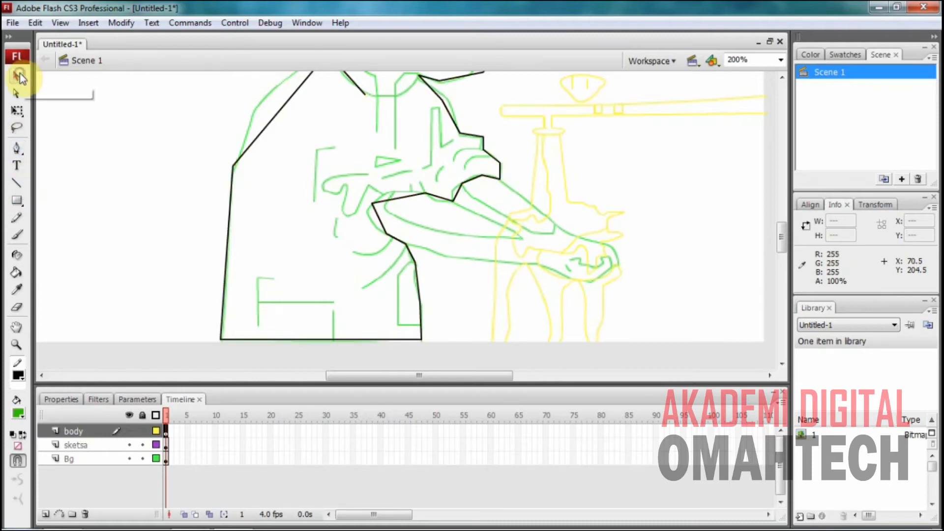
pyautogui.scroll(5, 780, 225)
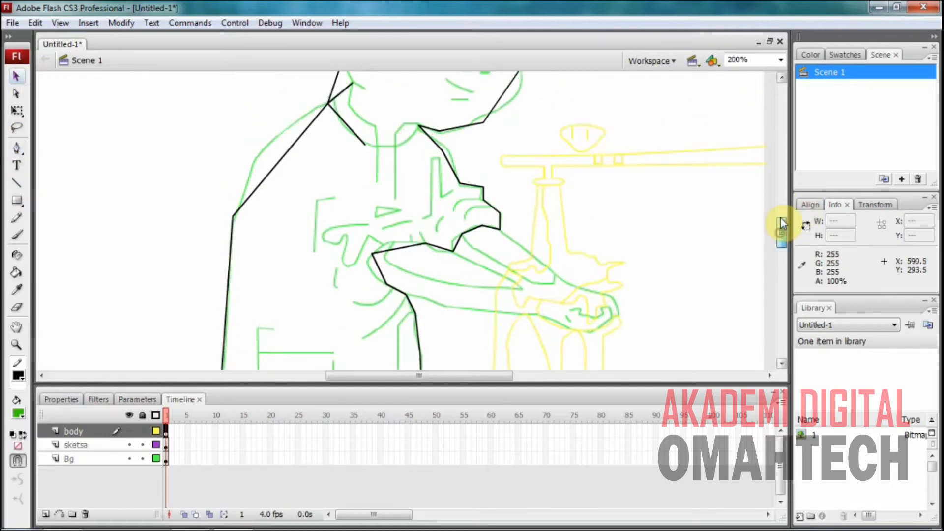
pyautogui.moveTo(279, 252)
pyautogui.mouseDown()
pyautogui.moveTo(264, 244)
pyautogui.moveTo(272, 236)
pyautogui.mouseUp()
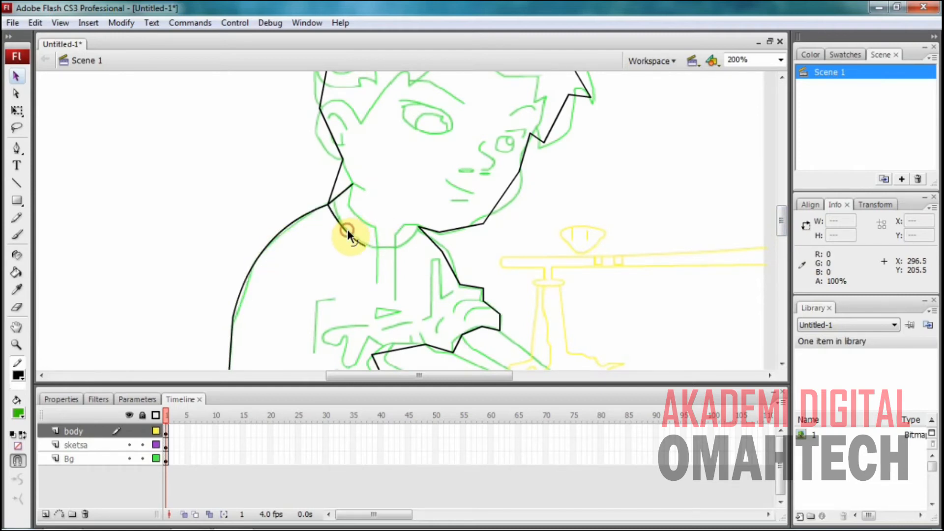
pyautogui.moveTo(328, 203); pyautogui.dragTo(341, 179)
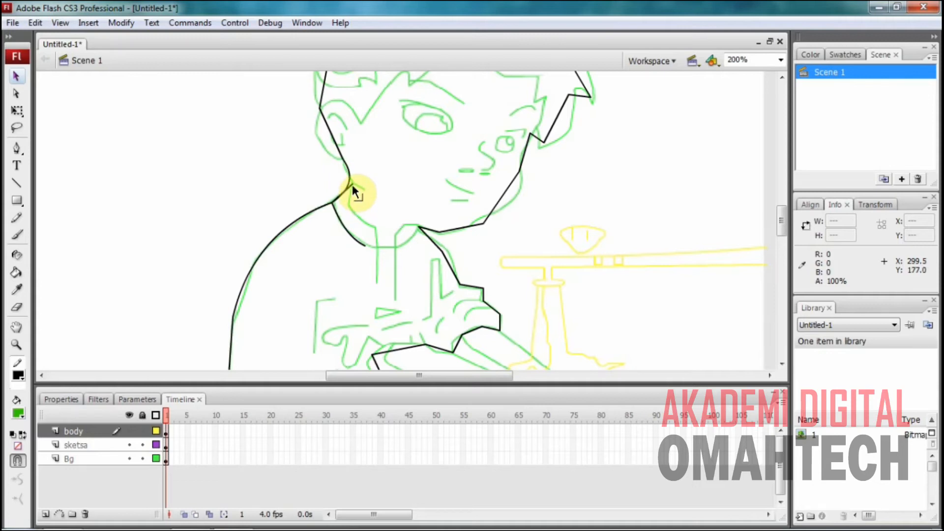
pyautogui.click(351, 185)
pyautogui.press('Delete')
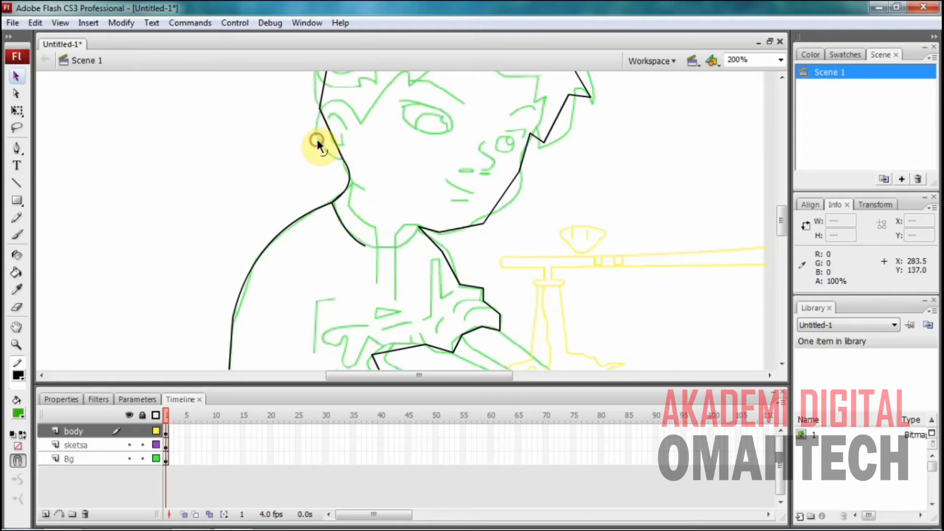
# Curve the outline segments along the ear and the back of the head to match the sketch.
pyautogui.moveTo(317, 141); pyautogui.dragTo(318, 141)
pyautogui.moveTo(782, 220); pyautogui.dragTo(780, 207)
pyautogui.moveTo(328, 195); pyautogui.dragTo(311, 194)
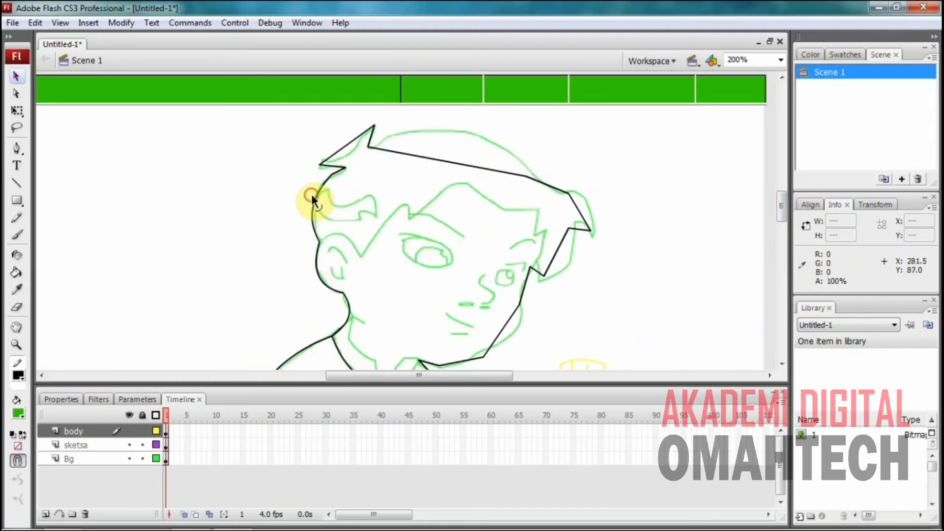
# Undo the last drag at the back hair tuft and lock the Bg layer.
pyautogui.moveTo(344, 147); pyautogui.dragTo(347, 151)
pyautogui.hotkey('ctrl', 'z')
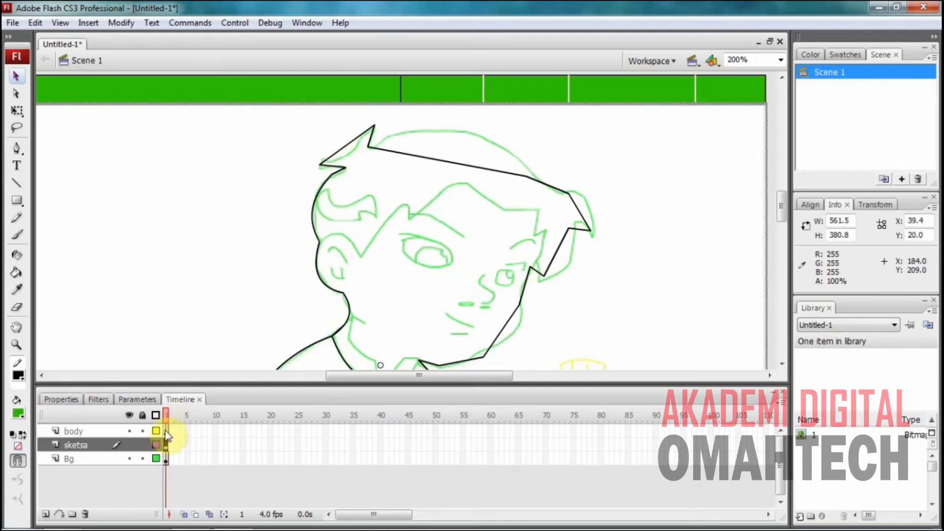
pyautogui.click(142, 458)
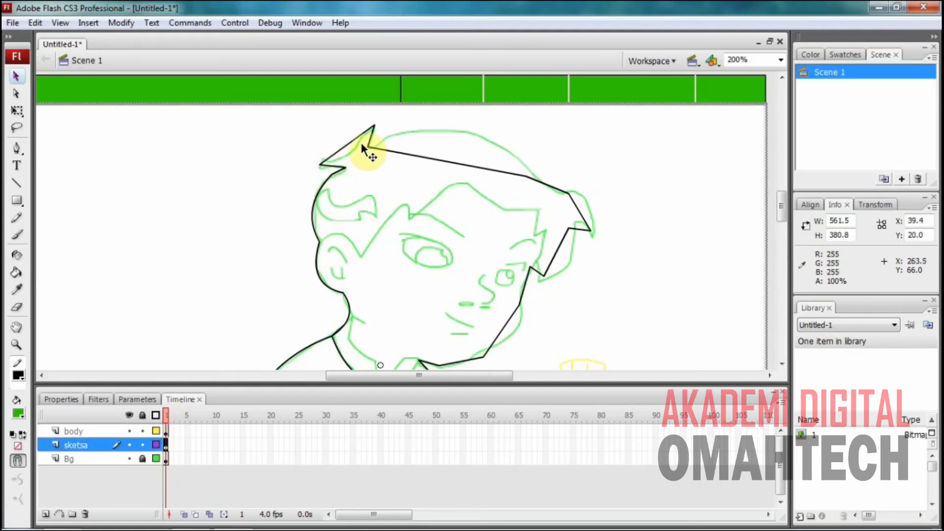
# Bend the hair outline over the back tuft, crown and front tuft, and curve the cheek and jaw segments along the sketch.
pyautogui.moveTo(350, 150); pyautogui.dragTo(357, 154)
pyautogui.moveTo(431, 157); pyautogui.dragTo(437, 130)
pyautogui.moveTo(531, 175)
pyautogui.mouseDown()
pyautogui.moveTo(590, 207)
pyautogui.moveTo(576, 222)
pyautogui.moveTo(594, 237)
pyautogui.moveTo(568, 266)
pyautogui.moveTo(535, 263)
pyautogui.moveTo(539, 280)
pyautogui.mouseUp()
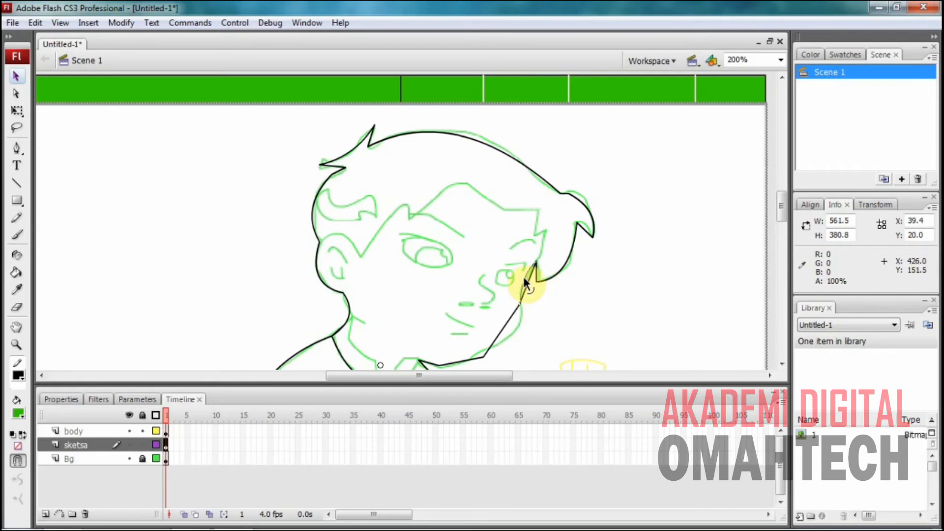
pyautogui.moveTo(524, 276)
pyautogui.mouseDown()
pyautogui.moveTo(526, 319)
pyautogui.moveTo(510, 320)
pyautogui.moveTo(522, 318)
pyautogui.mouseUp()
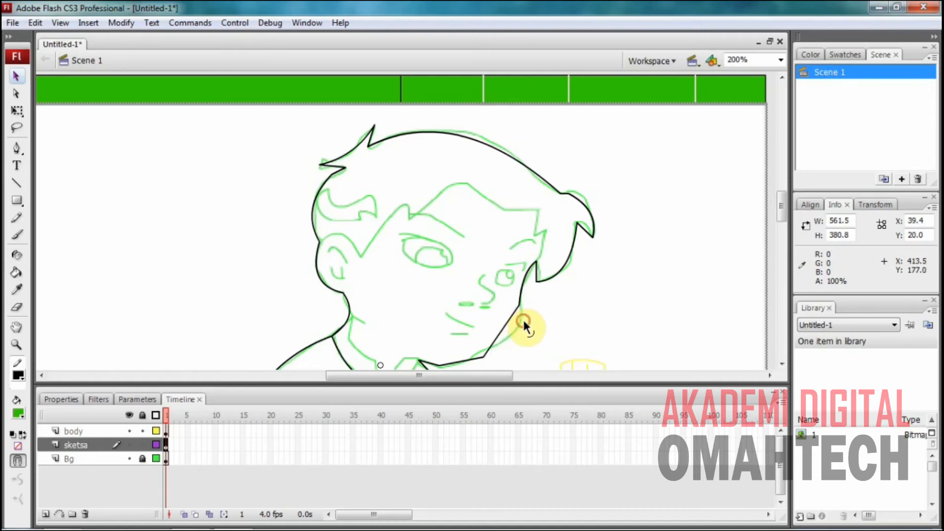
# Lock the sketsa layer and refine the outline at the chin to follow the sketched jaw.
pyautogui.click(483, 360)
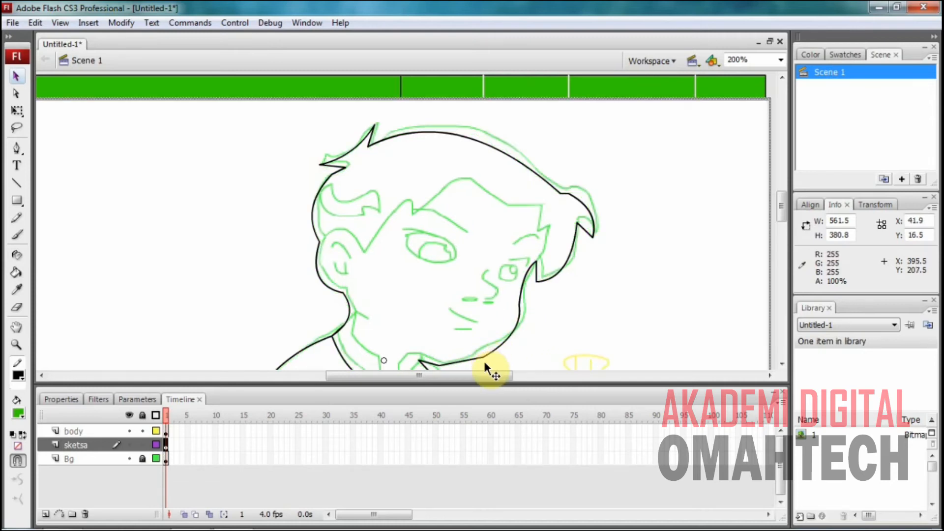
pyautogui.click(142, 445)
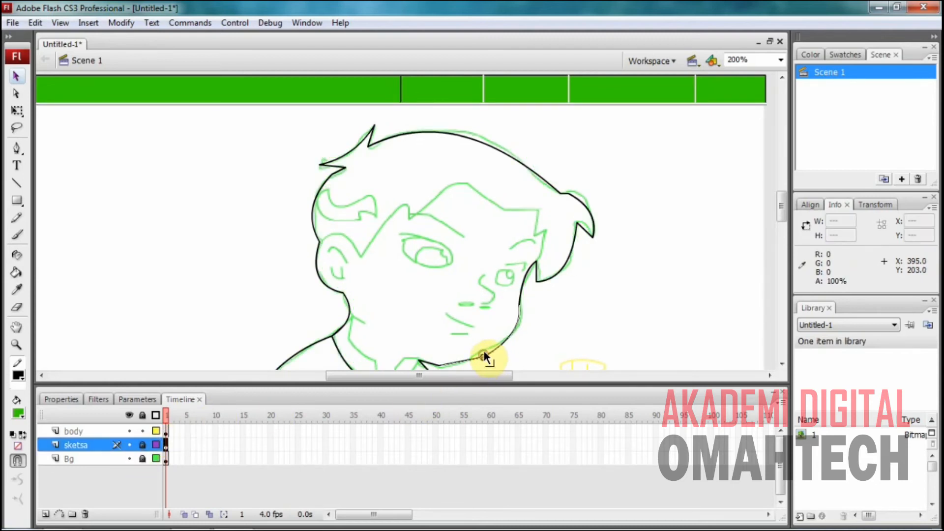
pyautogui.moveTo(483, 350); pyautogui.dragTo(483, 350)
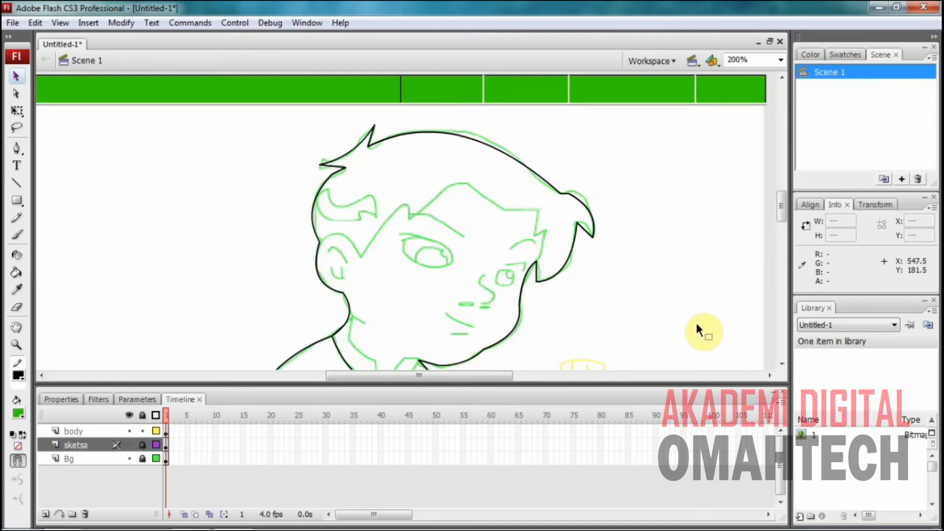
# Curve the near sleeve's opening and the folds joining it to the far sleeve to match the sketch.
pyautogui.moveTo(781, 209); pyautogui.dragTo(785, 247)
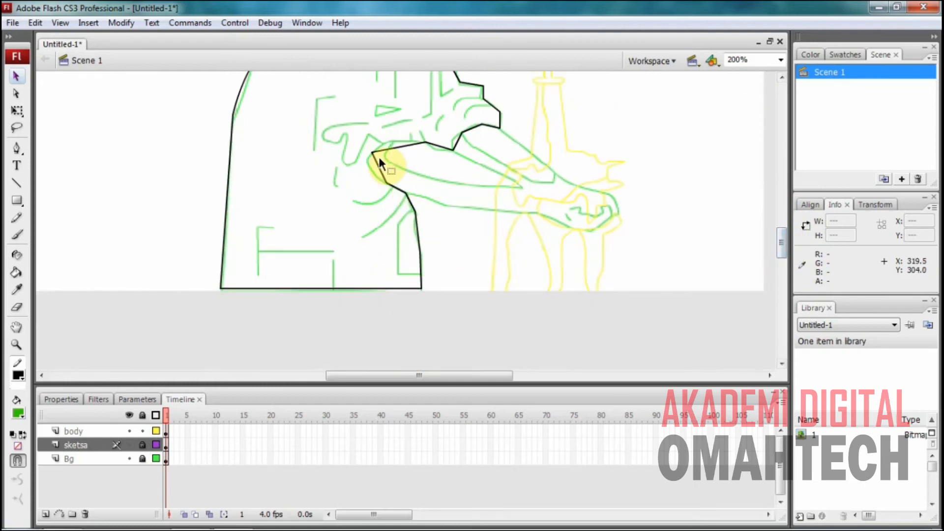
pyautogui.moveTo(378, 162)
pyautogui.mouseDown()
pyautogui.moveTo(370, 171)
pyautogui.moveTo(367, 160)
pyautogui.mouseUp()
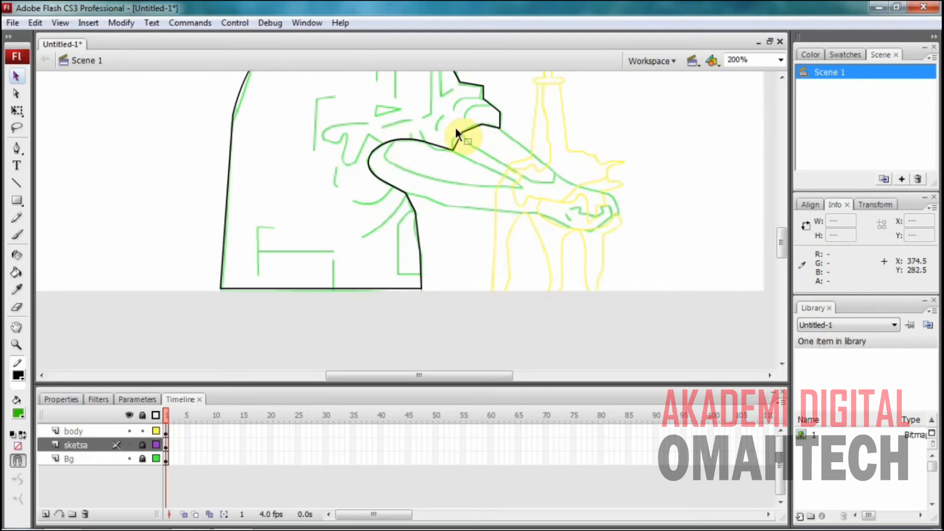
pyautogui.moveTo(437, 146); pyautogui.dragTo(434, 151)
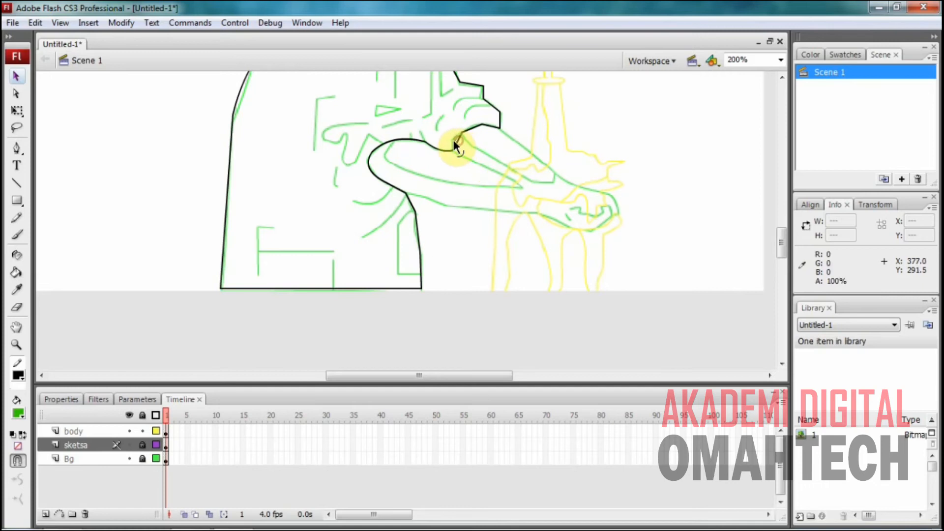
pyautogui.moveTo(454, 144); pyautogui.dragTo(452, 149)
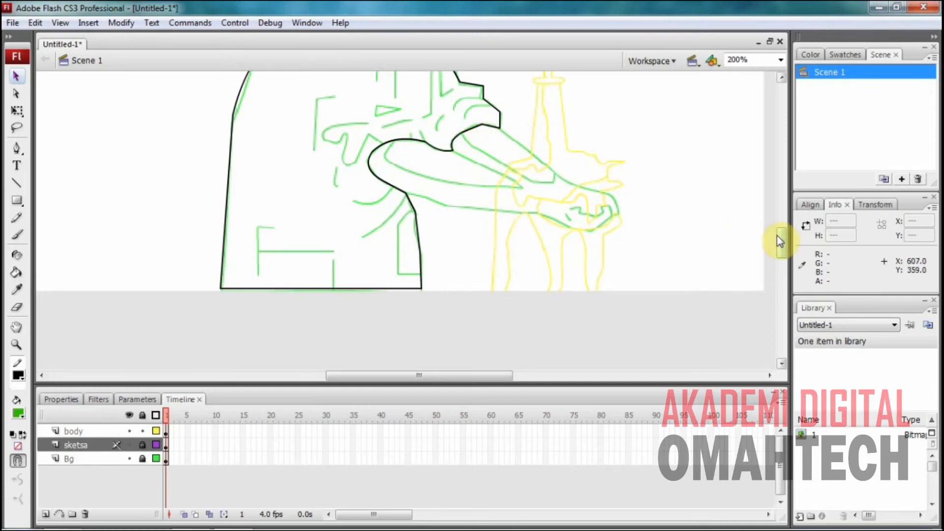
# Draw the far collar flap under the chin with the Line tool on the body layer.
pyautogui.scroll(5, 778, 227)
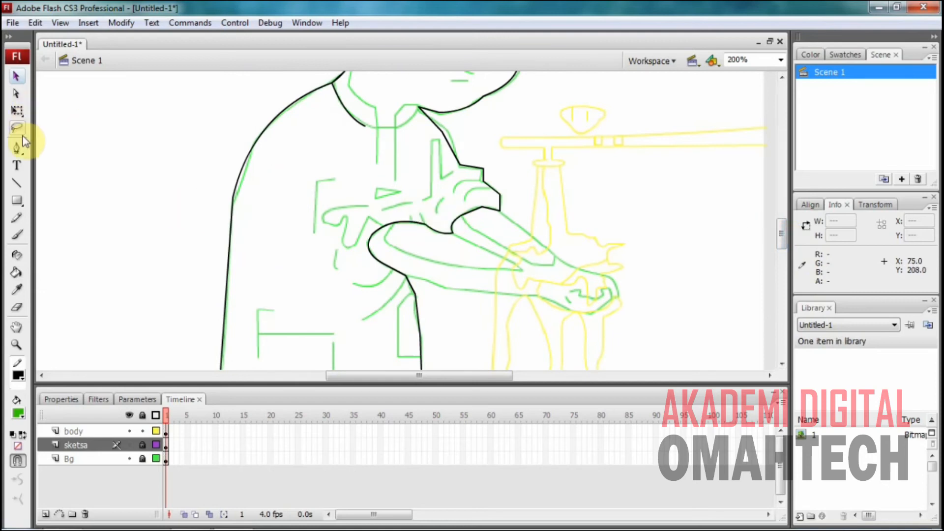
pyautogui.click(17, 186)
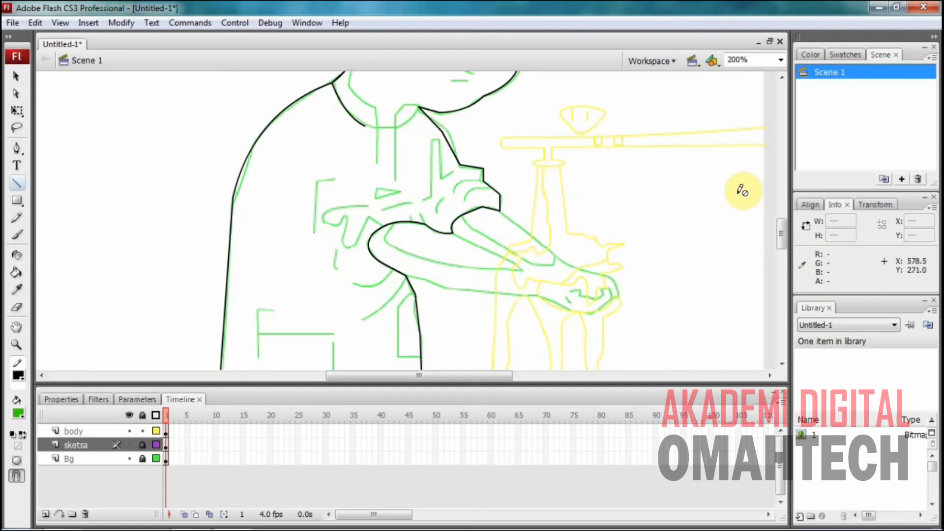
pyautogui.click(164, 428)
pyautogui.moveTo(784, 237); pyautogui.dragTo(784, 227)
pyautogui.moveTo(396, 204)
pyautogui.mouseDown()
pyautogui.moveTo(418, 183)
pyautogui.moveTo(398, 200)
pyautogui.mouseUp()
pyautogui.hotkey('ctrl', 'z')
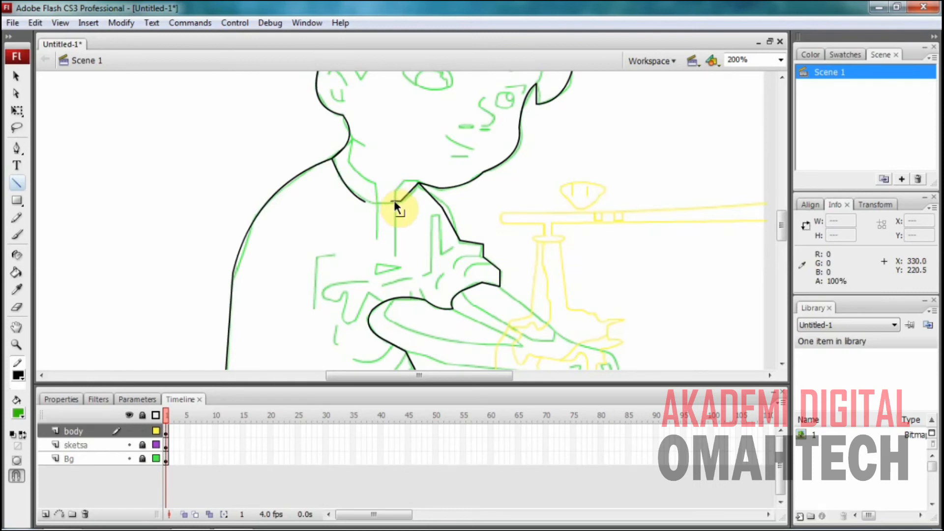
pyautogui.hotkey('ctrl', '=')
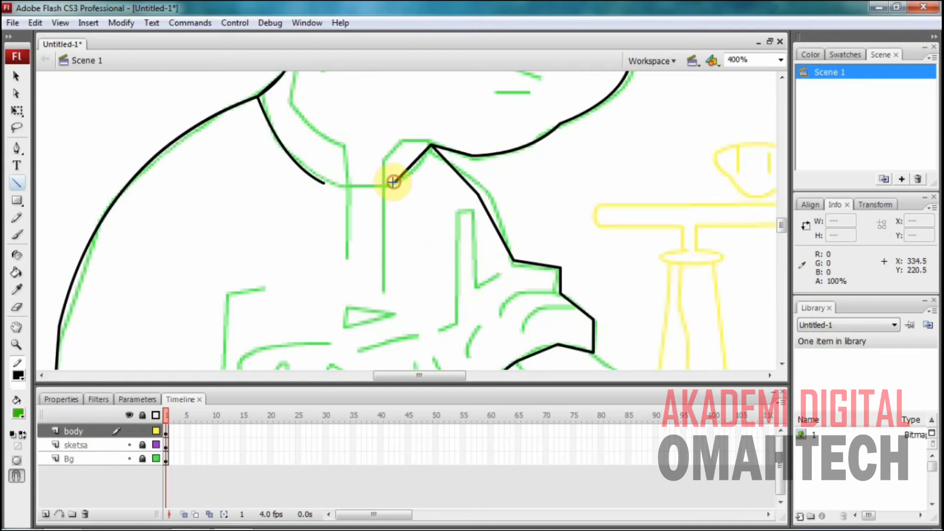
pyautogui.moveTo(381, 158)
pyautogui.mouseDown()
pyautogui.moveTo(386, 181)
pyautogui.moveTo(396, 142)
pyautogui.mouseUp()
pyautogui.moveTo(396, 142); pyautogui.dragTo(431, 143)
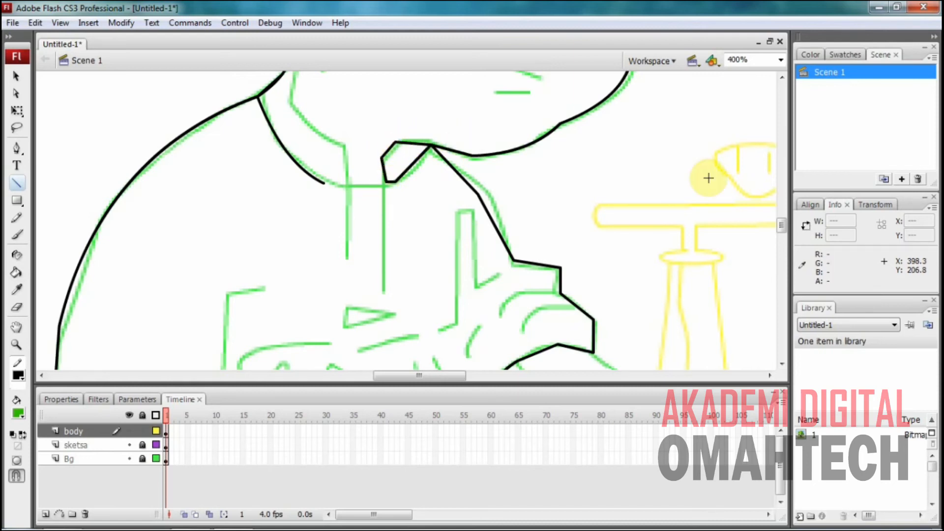
# Trace the near collar's inner edge from the neck down and draw the two vertical placket lines with the Line tool.
pyautogui.moveTo(782, 227); pyautogui.dragTo(783, 223)
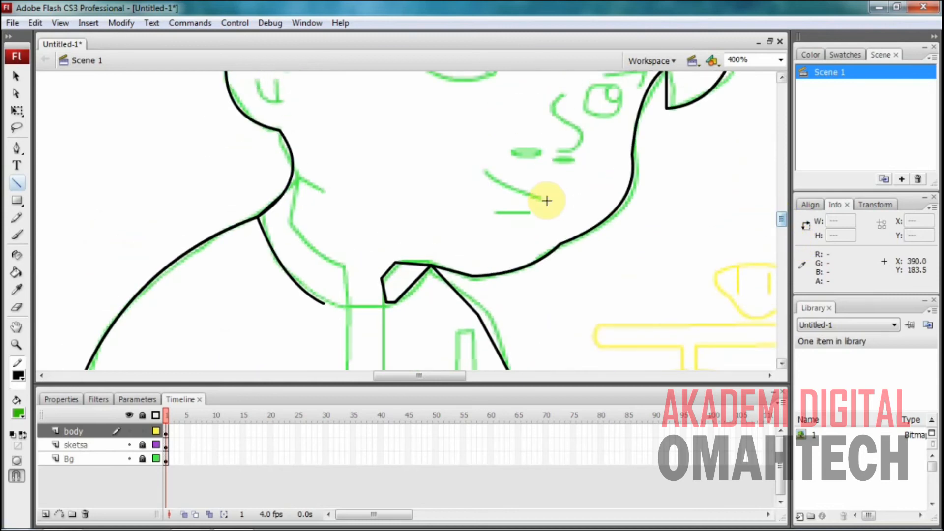
pyautogui.moveTo(295, 170)
pyautogui.mouseDown()
pyautogui.moveTo(324, 194)
pyautogui.moveTo(290, 223)
pyautogui.mouseUp()
pyautogui.moveTo(291, 222)
pyautogui.mouseDown()
pyautogui.moveTo(343, 267)
pyautogui.moveTo(343, 368)
pyautogui.mouseUp()
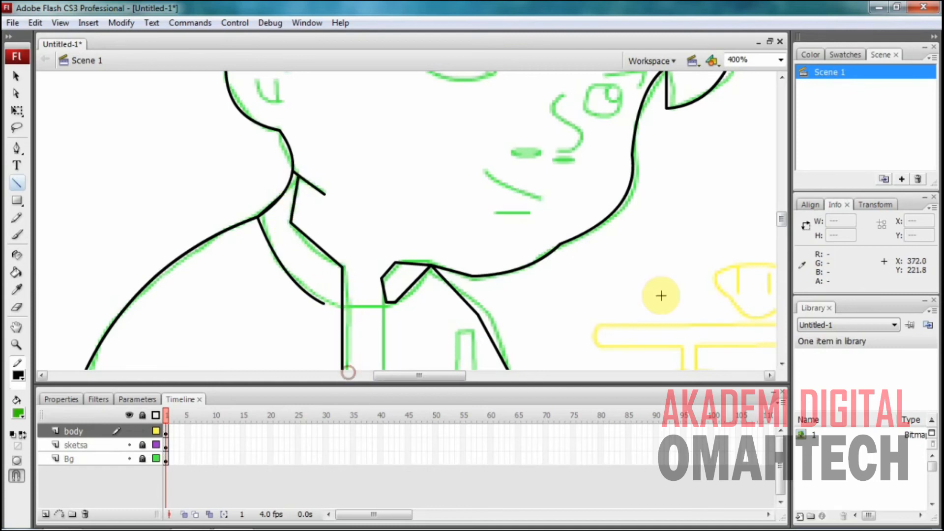
pyautogui.scroll(-5, 785, 232)
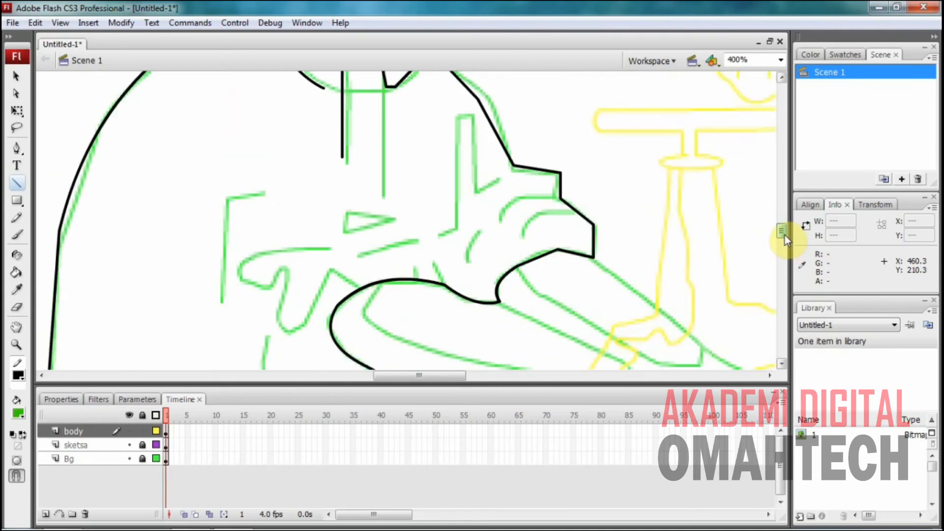
pyautogui.moveTo(386, 93); pyautogui.dragTo(387, 211)
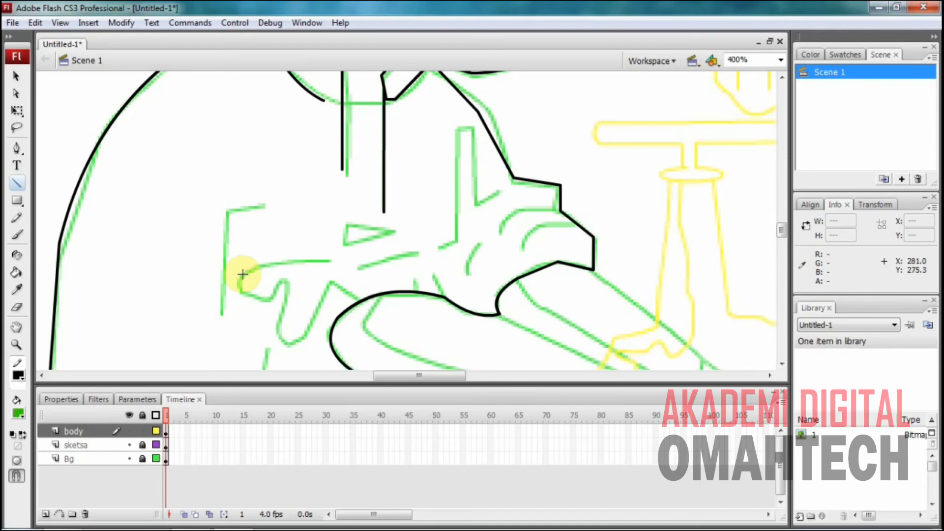
# Trace the angular chest line, the zigzag sleeve folds and the narrow upright strip beside the placket with the Line tool.
pyautogui.moveTo(224, 313)
pyautogui.mouseDown()
pyautogui.moveTo(225, 212)
pyautogui.moveTo(266, 212)
pyautogui.mouseUp()
pyautogui.moveTo(330, 261)
pyautogui.mouseDown()
pyautogui.moveTo(247, 270)
pyautogui.moveTo(262, 304)
pyautogui.moveTo(280, 281)
pyautogui.mouseUp()
pyautogui.moveTo(281, 280)
pyautogui.mouseDown()
pyautogui.moveTo(276, 326)
pyautogui.moveTo(297, 338)
pyautogui.mouseUp()
pyautogui.moveTo(297, 339)
pyautogui.mouseDown()
pyautogui.moveTo(336, 270)
pyautogui.moveTo(332, 278)
pyautogui.moveTo(354, 301)
pyautogui.moveTo(363, 266)
pyautogui.moveTo(421, 254)
pyautogui.moveTo(455, 217)
pyautogui.moveTo(451, 204)
pyautogui.moveTo(455, 237)
pyautogui.mouseUp()
pyautogui.moveTo(455, 237)
pyautogui.mouseDown()
pyautogui.moveTo(455, 117)
pyautogui.moveTo(475, 126)
pyautogui.mouseUp()
pyautogui.moveTo(476, 125)
pyautogui.mouseDown()
pyautogui.moveTo(475, 202)
pyautogui.moveTo(503, 189)
pyautogui.mouseUp()
# Draw the short fold lines on the far sleeve and the small triangular fold below the placket.
pyautogui.moveTo(501, 234); pyautogui.dragTo(519, 212)
pyautogui.moveTo(520, 213)
pyautogui.mouseDown()
pyautogui.moveTo(564, 202)
pyautogui.moveTo(560, 211)
pyautogui.mouseUp()
pyautogui.moveTo(524, 250); pyautogui.dragTo(541, 227)
pyautogui.moveTo(542, 227); pyautogui.dragTo(577, 224)
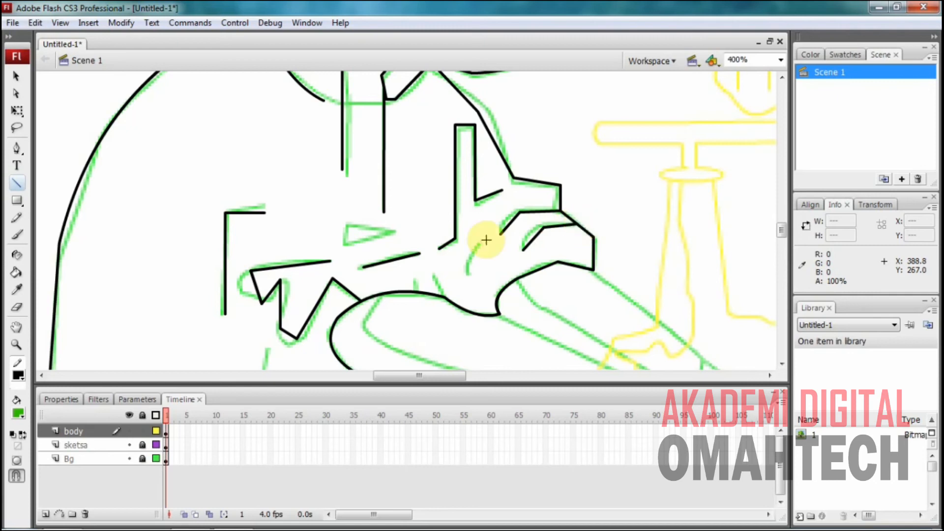
pyautogui.moveTo(479, 243)
pyautogui.mouseDown()
pyautogui.moveTo(444, 297)
pyautogui.moveTo(418, 292)
pyautogui.mouseUp()
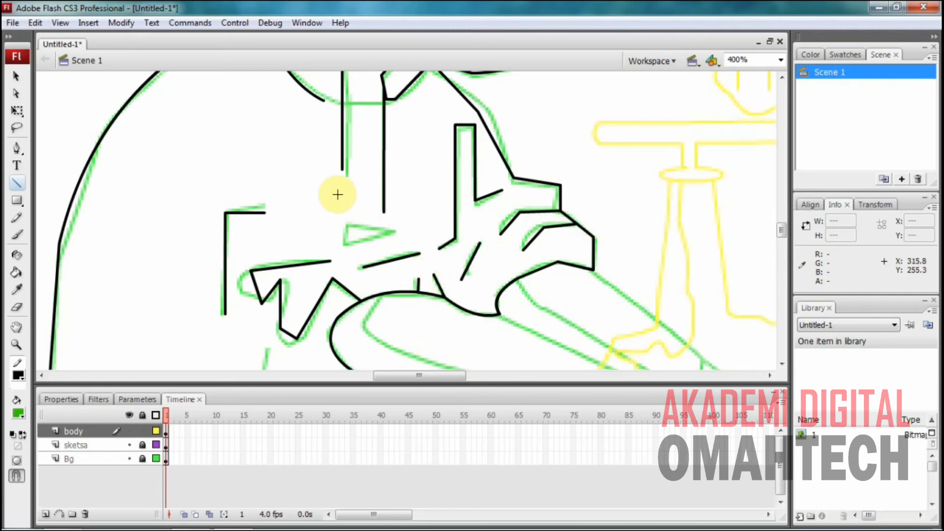
pyautogui.moveTo(346, 220); pyautogui.dragTo(395, 229)
pyautogui.moveTo(395, 230); pyautogui.dragTo(347, 246)
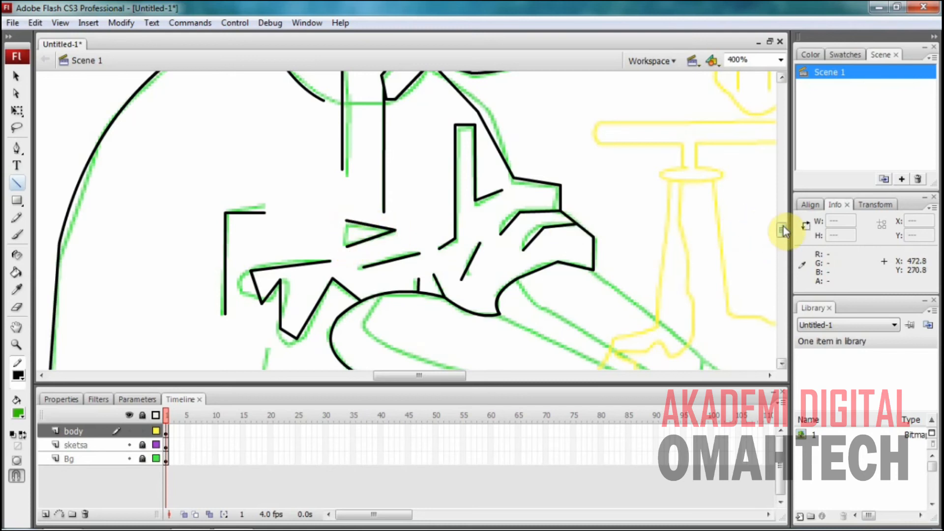
# Trace the lower shirt details: the angular lines near the hem, the folds under the near sleeve and the side panel.
pyautogui.moveTo(784, 232); pyautogui.dragTo(787, 242)
pyautogui.moveTo(108, 312)
pyautogui.mouseDown()
pyautogui.moveTo(109, 213)
pyautogui.moveTo(141, 213)
pyautogui.mouseUp()
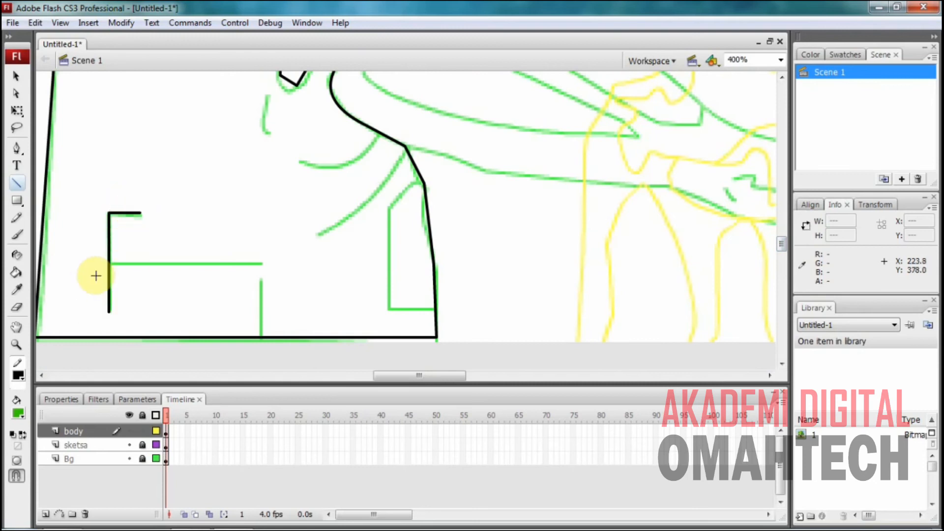
pyautogui.moveTo(110, 265)
pyautogui.mouseDown()
pyautogui.moveTo(249, 278)
pyautogui.moveTo(259, 266)
pyautogui.moveTo(260, 325)
pyautogui.mouseUp()
pyautogui.moveTo(298, 160); pyautogui.dragTo(385, 136)
pyautogui.moveTo(316, 240); pyautogui.dragTo(403, 156)
pyautogui.moveTo(269, 93); pyautogui.dragTo(269, 144)
pyautogui.moveTo(424, 184)
pyautogui.mouseDown()
pyautogui.moveTo(394, 209)
pyautogui.moveTo(389, 313)
pyautogui.moveTo(435, 313)
pyautogui.mouseUp()
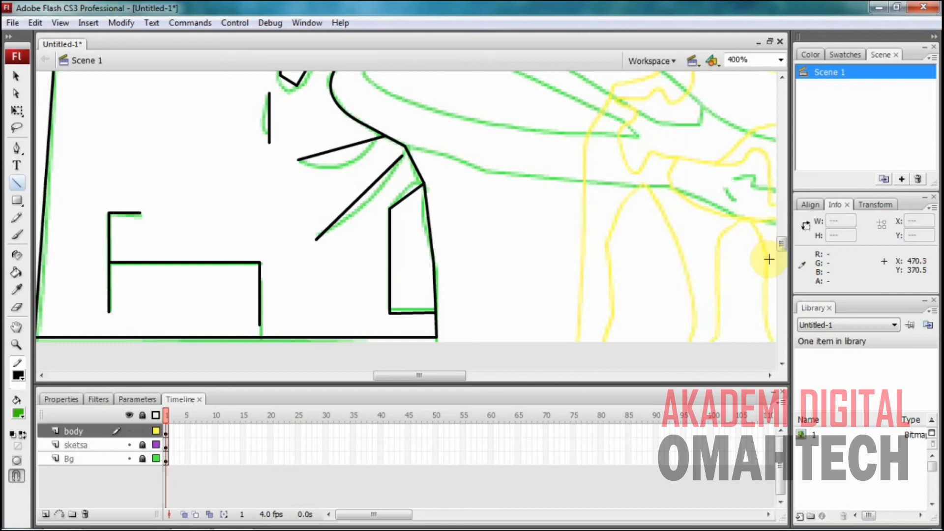
# Trace the outer outline of the extended forearms and joined hands from the near sleeve around to the far sleeve.
pyautogui.moveTo(783, 249); pyautogui.dragTo(784, 238)
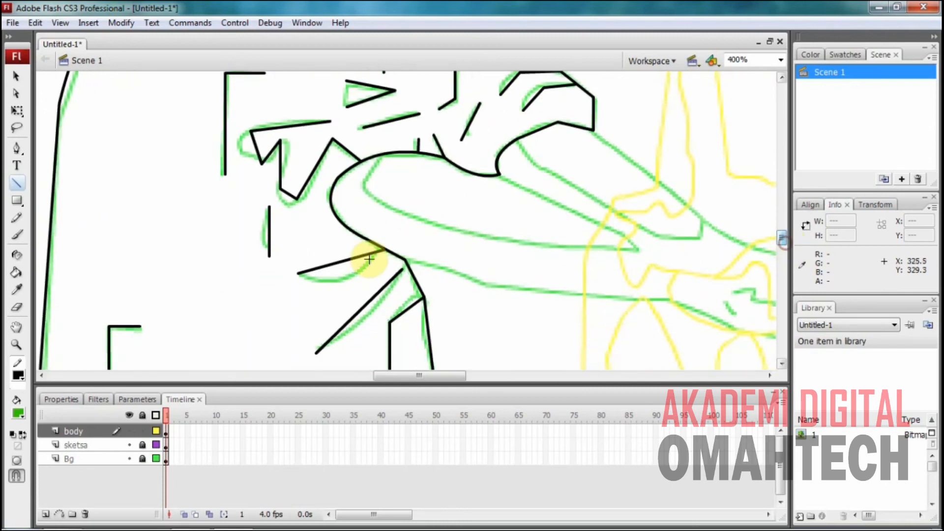
pyautogui.moveTo(406, 260)
pyautogui.mouseDown()
pyautogui.moveTo(679, 302)
pyautogui.moveTo(668, 300)
pyautogui.mouseUp()
pyautogui.moveTo(427, 381); pyautogui.dragTo(455, 381)
pyautogui.moveTo(459, 298)
pyautogui.mouseDown()
pyautogui.moveTo(559, 335)
pyautogui.moveTo(543, 335)
pyautogui.mouseUp()
pyautogui.moveTo(543, 335); pyautogui.dragTo(623, 300)
pyautogui.moveTo(622, 300); pyautogui.dragTo(601, 258)
pyautogui.moveTo(601, 258); pyautogui.dragTo(523, 236)
pyautogui.moveTo(523, 236); pyautogui.dragTo(382, 129)
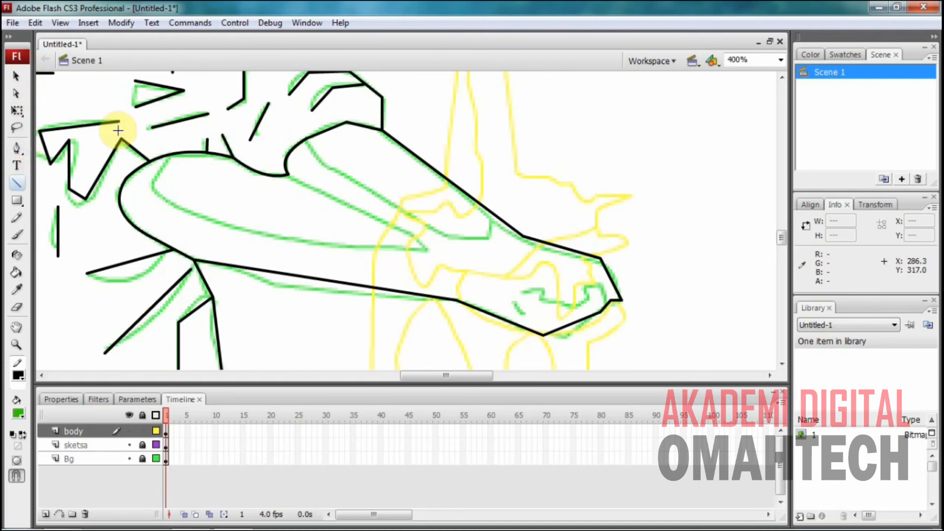
# Draw the inner edges of both forearms and the finger lines on the hands with the Line tool.
pyautogui.moveTo(314, 137)
pyautogui.mouseDown()
pyautogui.moveTo(436, 231)
pyautogui.moveTo(496, 218)
pyautogui.mouseUp()
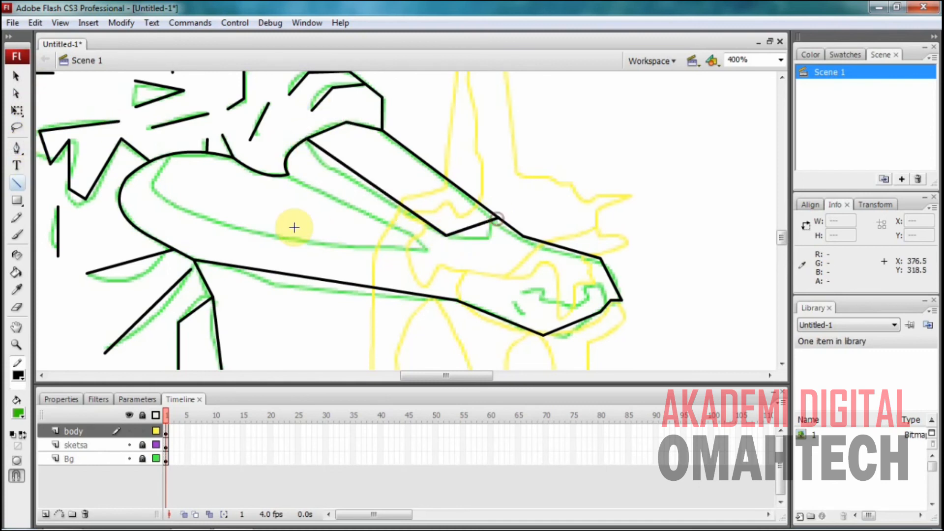
pyautogui.moveTo(290, 177)
pyautogui.mouseDown()
pyautogui.moveTo(387, 234)
pyautogui.moveTo(415, 238)
pyautogui.moveTo(323, 248)
pyautogui.moveTo(165, 198)
pyautogui.moveTo(211, 226)
pyautogui.moveTo(248, 230)
pyautogui.mouseUp()
pyautogui.moveTo(248, 230)
pyautogui.mouseDown()
pyautogui.moveTo(156, 190)
pyautogui.moveTo(163, 157)
pyautogui.mouseUp()
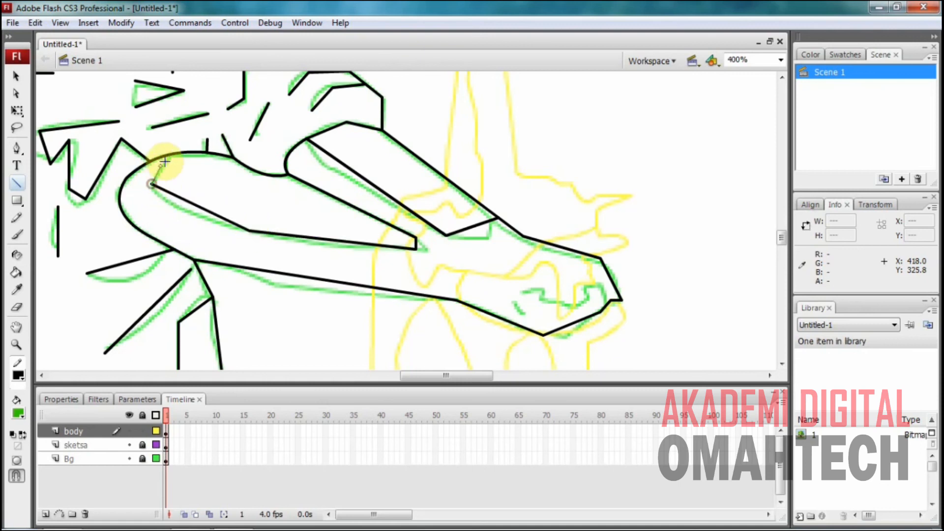
pyautogui.moveTo(516, 300)
pyautogui.mouseDown()
pyautogui.moveTo(516, 312)
pyautogui.moveTo(523, 288)
pyautogui.moveTo(542, 300)
pyautogui.mouseUp()
pyautogui.moveTo(543, 302); pyautogui.dragTo(578, 311)
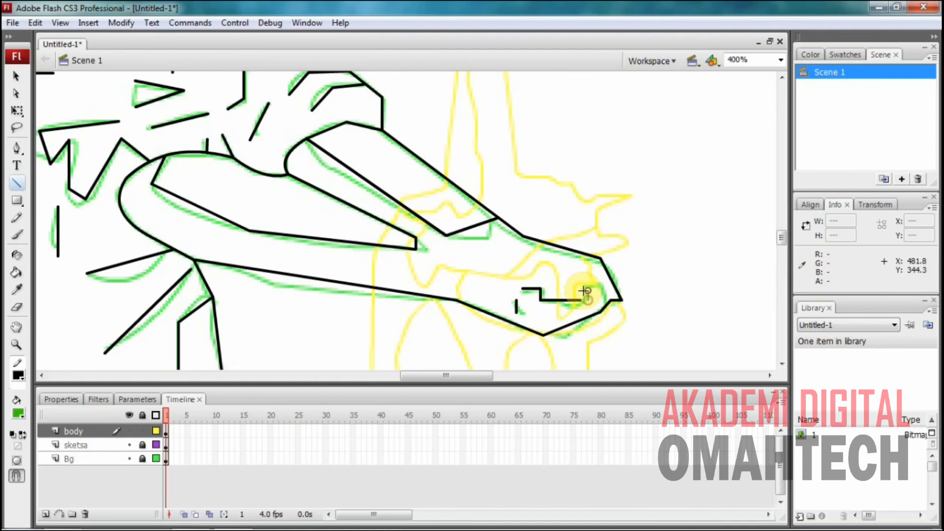
pyautogui.moveTo(581, 286)
pyautogui.mouseDown()
pyautogui.moveTo(589, 281)
pyautogui.moveTo(606, 298)
pyautogui.mouseUp()
# Curve the near forearm's lower and inner edges and the far forearm's inner edge to match the sketch.
pyautogui.click(16, 76)
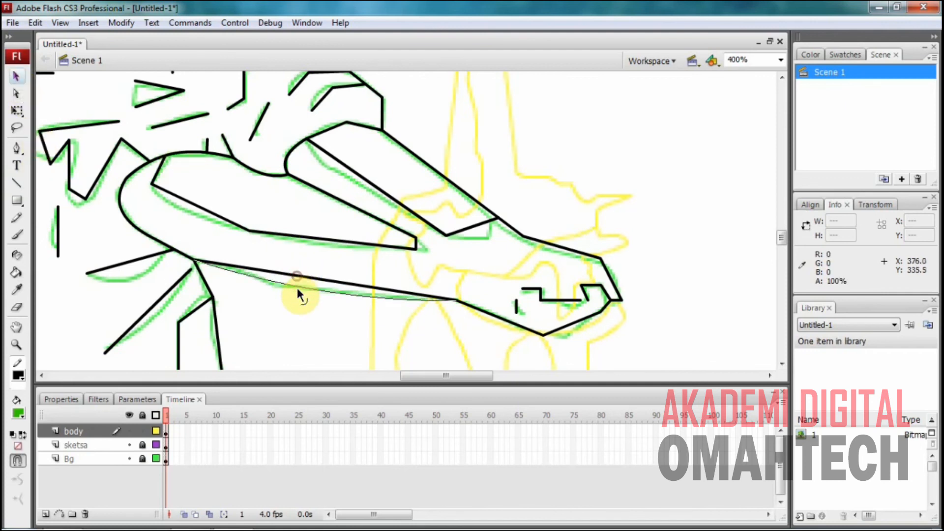
pyautogui.moveTo(298, 289); pyautogui.dragTo(298, 290)
pyautogui.moveTo(200, 217); pyautogui.dragTo(201, 226)
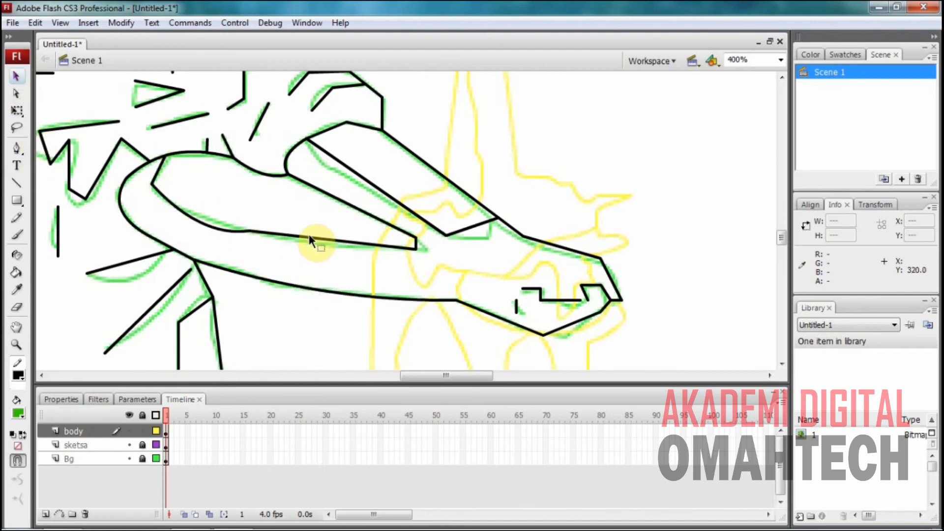
pyautogui.moveTo(349, 167); pyautogui.dragTo(346, 173)
pyautogui.moveTo(480, 231); pyautogui.dragTo(484, 234)
pyautogui.click(455, 212)
# Curve the shirt folds below the near sleeve and the tips of the zigzag sleeve fold to match the sketch.
pyautogui.moveTo(426, 382); pyautogui.dragTo(411, 382)
pyautogui.moveTo(283, 307); pyautogui.dragTo(291, 319)
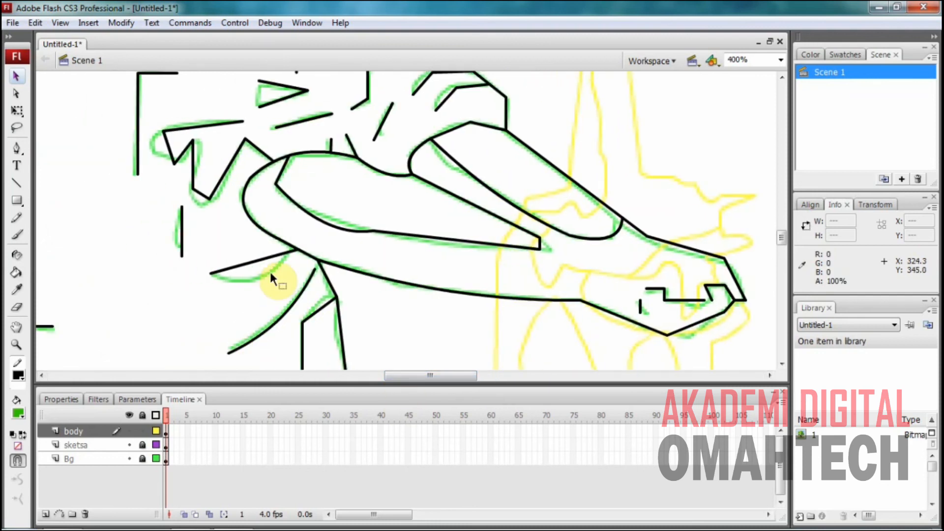
pyautogui.moveTo(257, 264); pyautogui.dragTo(260, 272)
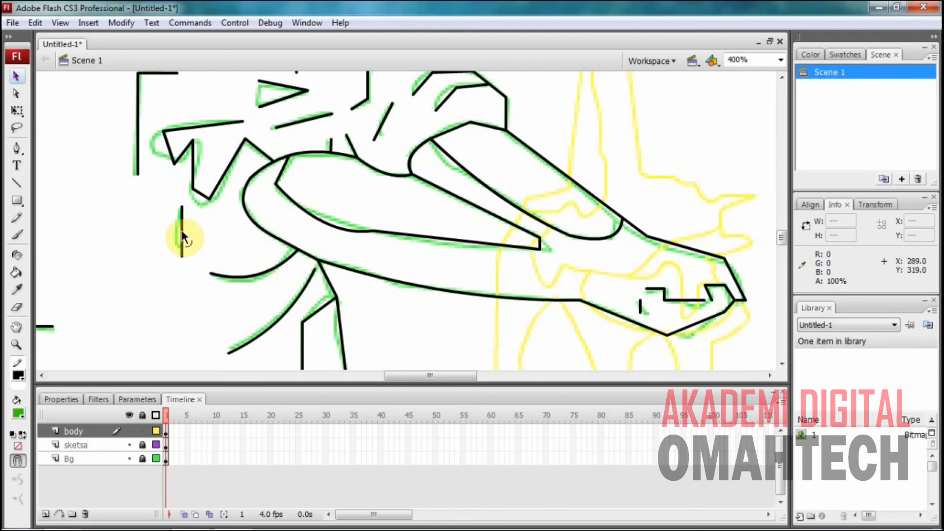
pyautogui.moveTo(177, 235); pyautogui.dragTo(173, 232)
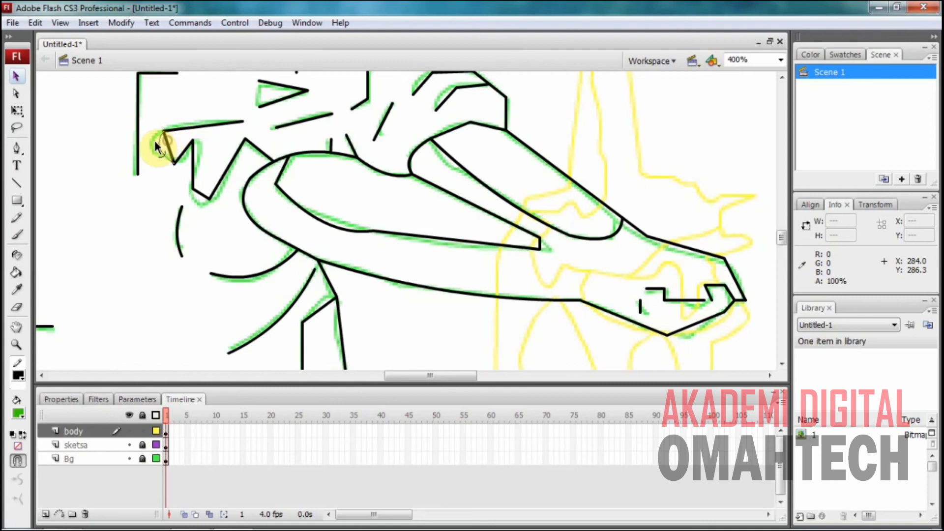
pyautogui.moveTo(149, 142); pyautogui.dragTo(149, 142)
pyautogui.moveTo(197, 190); pyautogui.dragTo(197, 201)
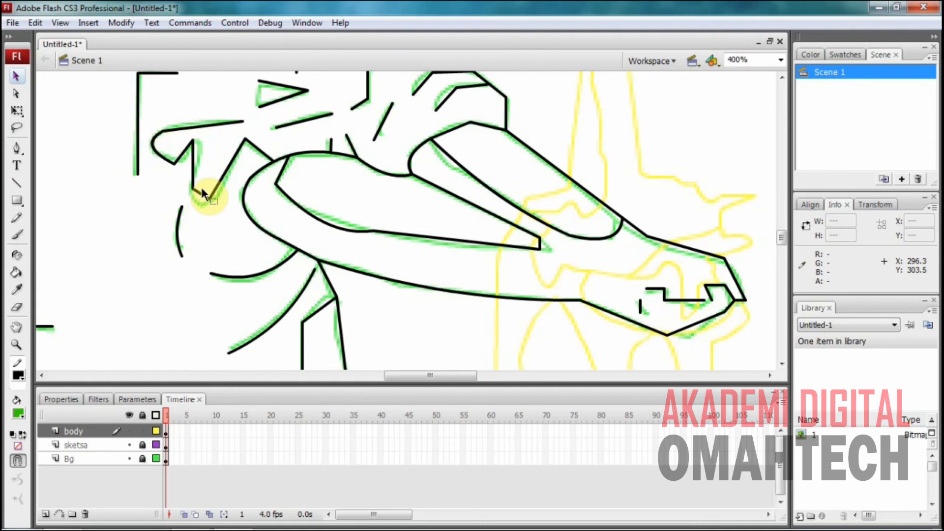
pyautogui.moveTo(200, 196); pyautogui.dragTo(201, 200)
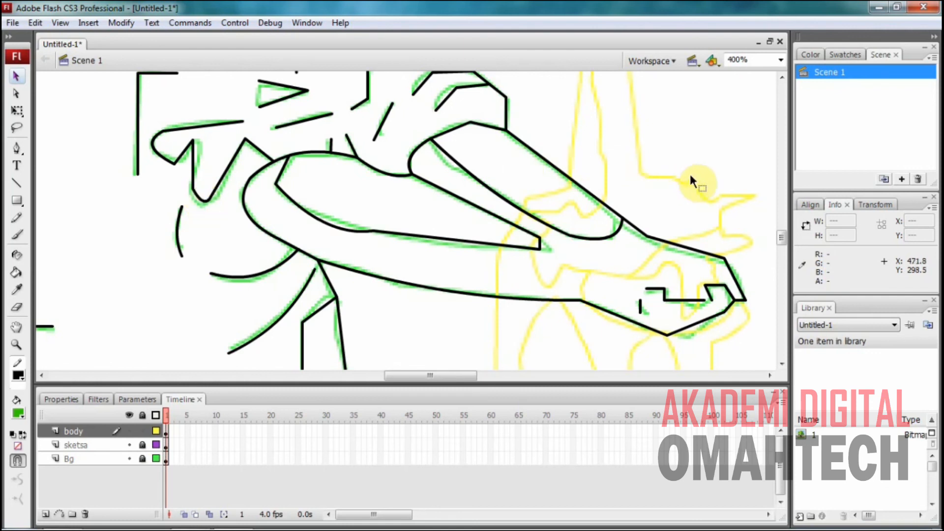
# Curve the far shoulder outline between collar and cuff, and draw the collar's lower line across the placket.
pyautogui.moveTo(785, 240); pyautogui.dragTo(781, 224)
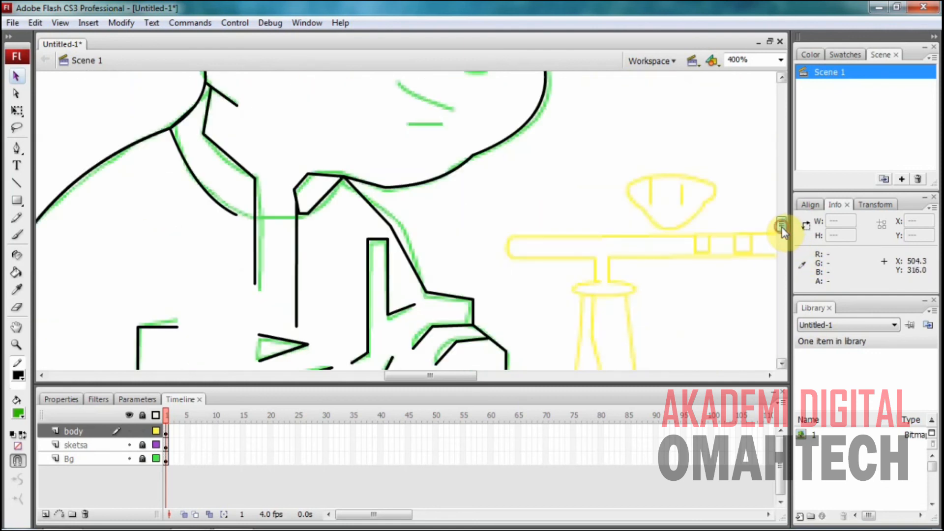
pyautogui.moveTo(400, 241); pyautogui.dragTo(414, 246)
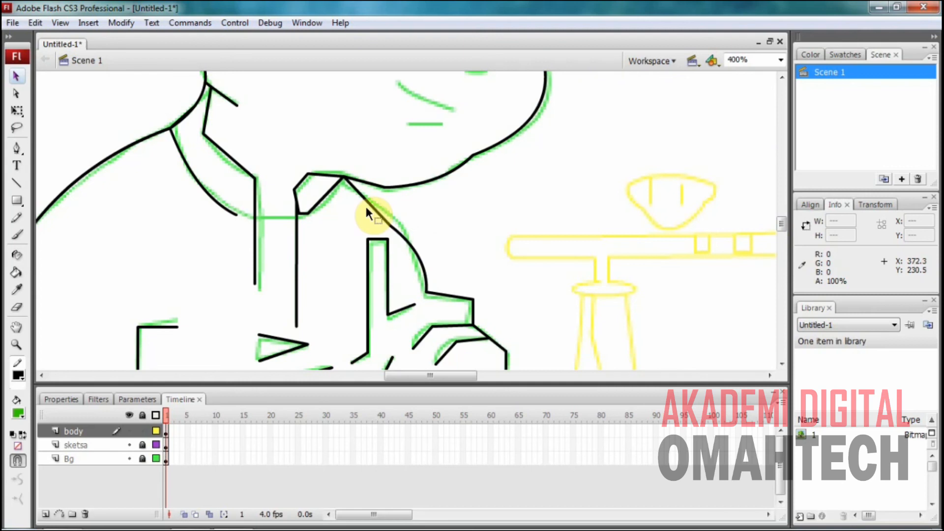
pyautogui.click(16, 183)
pyautogui.moveTo(253, 217); pyautogui.dragTo(298, 213)
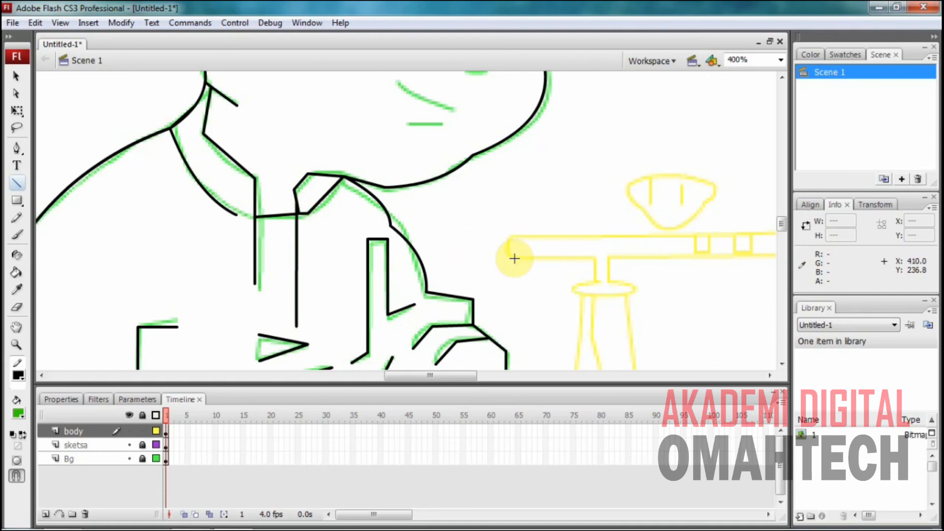
# Draw the slanted mouth line and the short lower-lip line with the Line tool.
pyautogui.hotkey('ctrl', '-')
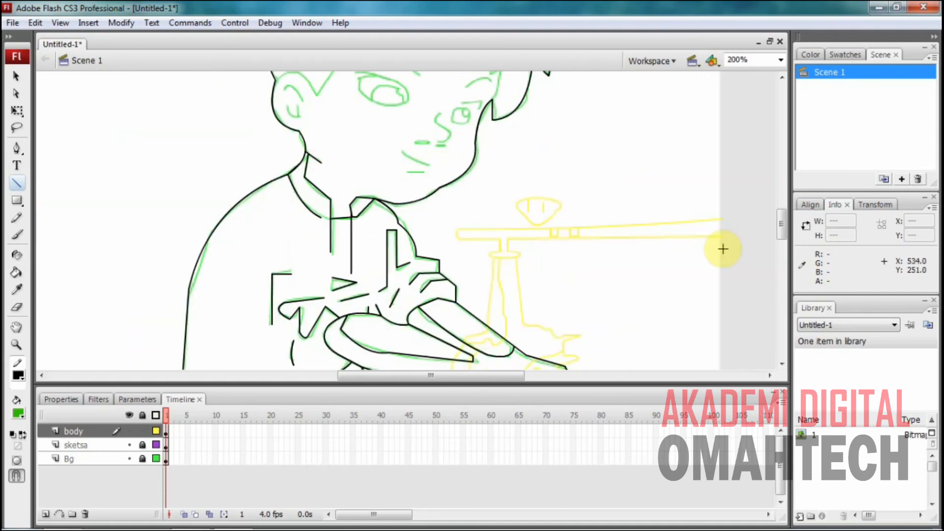
pyautogui.moveTo(783, 230); pyautogui.dragTo(783, 210)
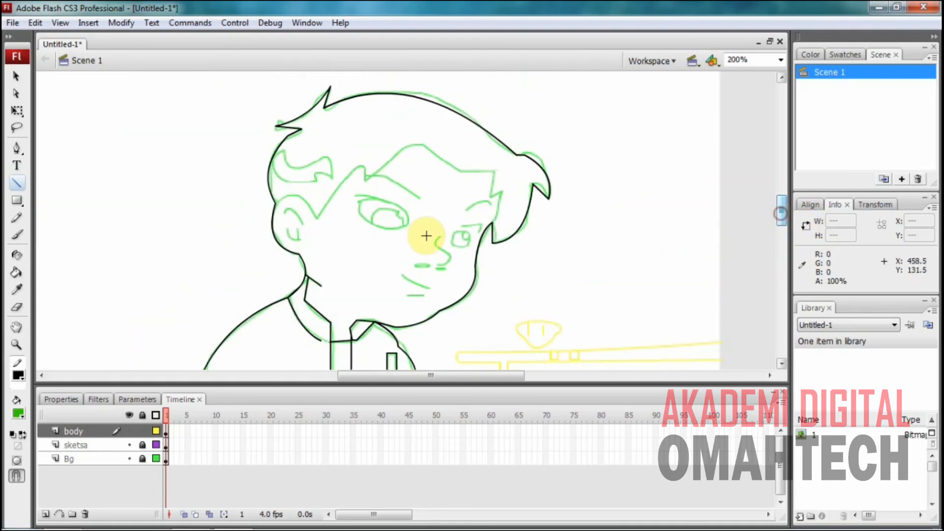
pyautogui.moveTo(399, 280)
pyautogui.mouseDown()
pyautogui.moveTo(428, 294)
pyautogui.moveTo(427, 285)
pyautogui.mouseUp()
pyautogui.hotkey('ctrl', '=')
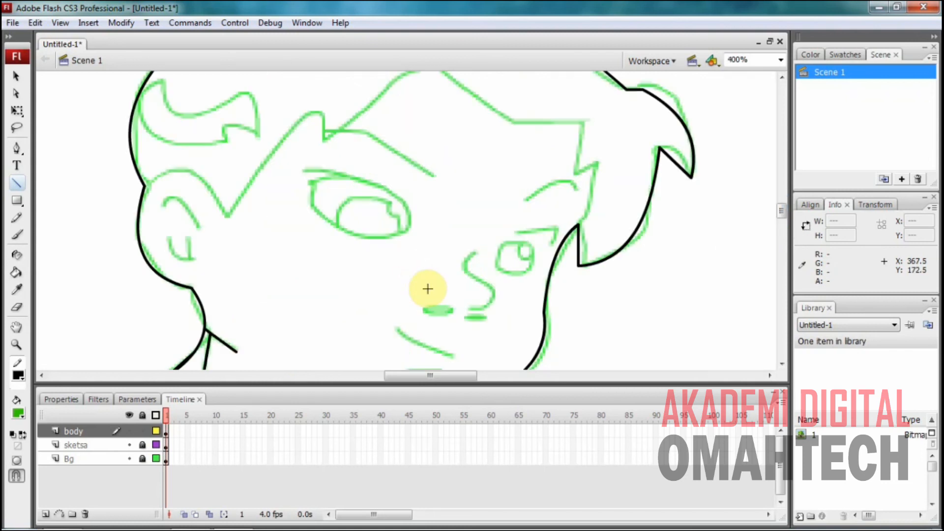
pyautogui.moveTo(395, 328); pyautogui.dragTo(453, 355)
pyautogui.moveTo(783, 215)
pyautogui.mouseDown()
pyautogui.moveTo(785, 238)
pyautogui.moveTo(785, 220)
pyautogui.mouseUp()
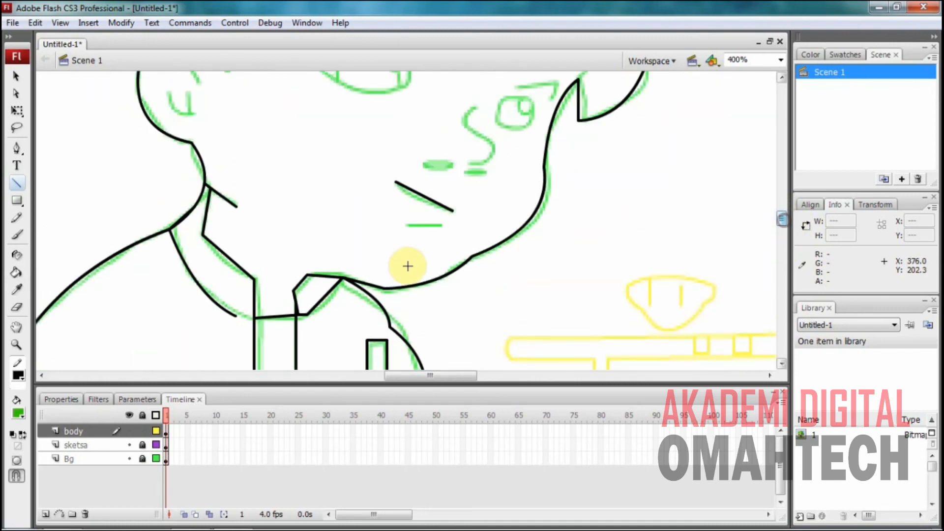
pyautogui.moveTo(405, 224); pyautogui.dragTo(442, 224)
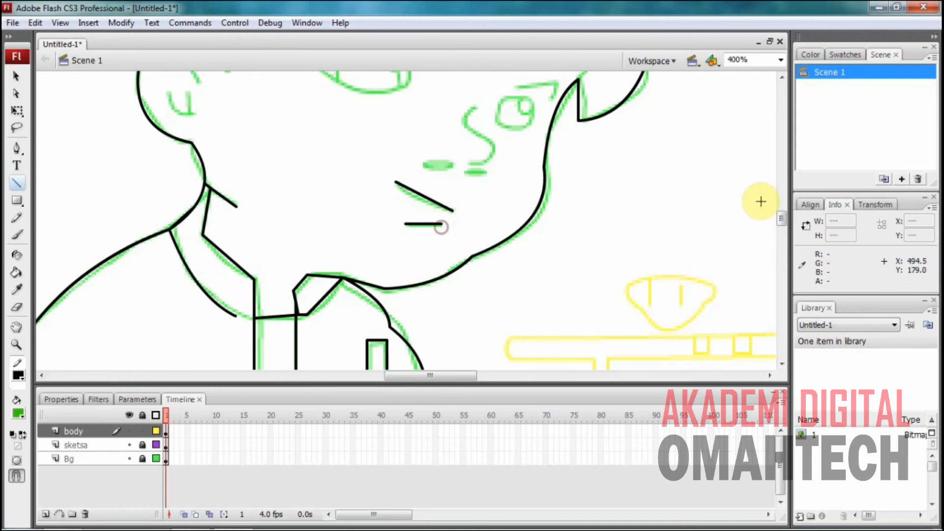
# Draw the inner ear lines with straight segments following the sketch.
pyautogui.moveTo(783, 226); pyautogui.dragTo(783, 215)
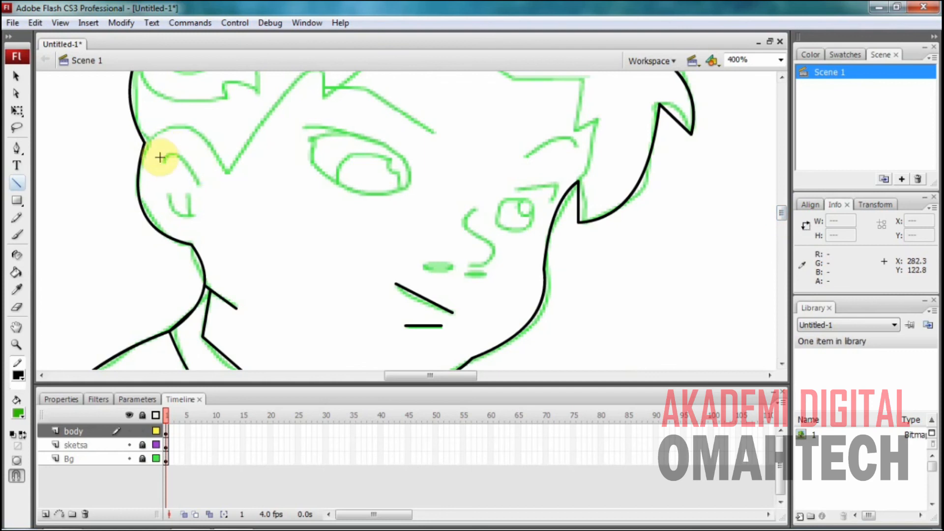
pyautogui.moveTo(160, 162)
pyautogui.mouseDown()
pyautogui.moveTo(174, 153)
pyautogui.moveTo(204, 186)
pyautogui.moveTo(196, 218)
pyautogui.mouseUp()
pyautogui.moveTo(196, 218); pyautogui.dragTo(189, 193)
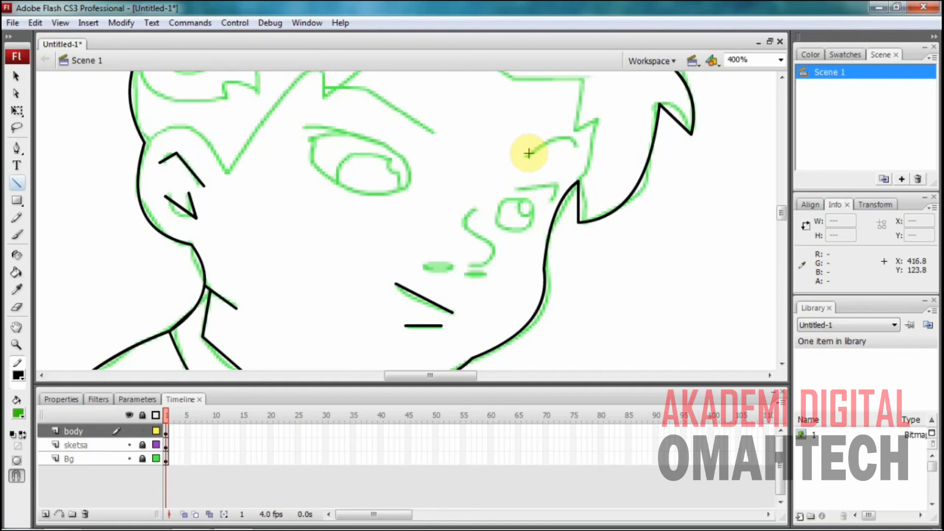
# Trace the far eyebrow and upper eyelid and the nose outline with straight line segments.
pyautogui.moveTo(524, 157)
pyautogui.mouseDown()
pyautogui.moveTo(567, 135)
pyautogui.moveTo(579, 146)
pyautogui.mouseUp()
pyautogui.moveTo(515, 190); pyautogui.dragTo(558, 189)
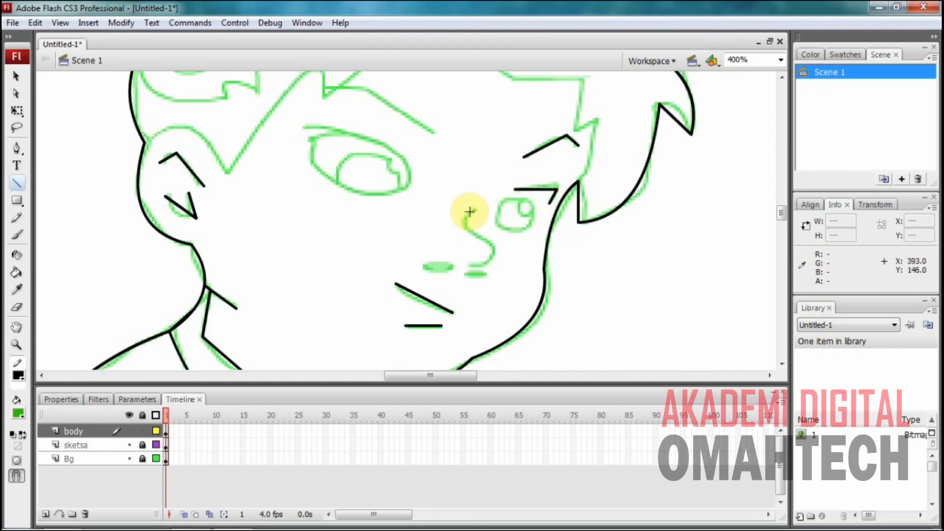
pyautogui.moveTo(473, 207); pyautogui.dragTo(463, 227)
pyautogui.moveTo(463, 227)
pyautogui.mouseDown()
pyautogui.moveTo(492, 247)
pyautogui.moveTo(485, 267)
pyautogui.mouseUp()
pyautogui.moveTo(485, 266); pyautogui.dragTo(471, 267)
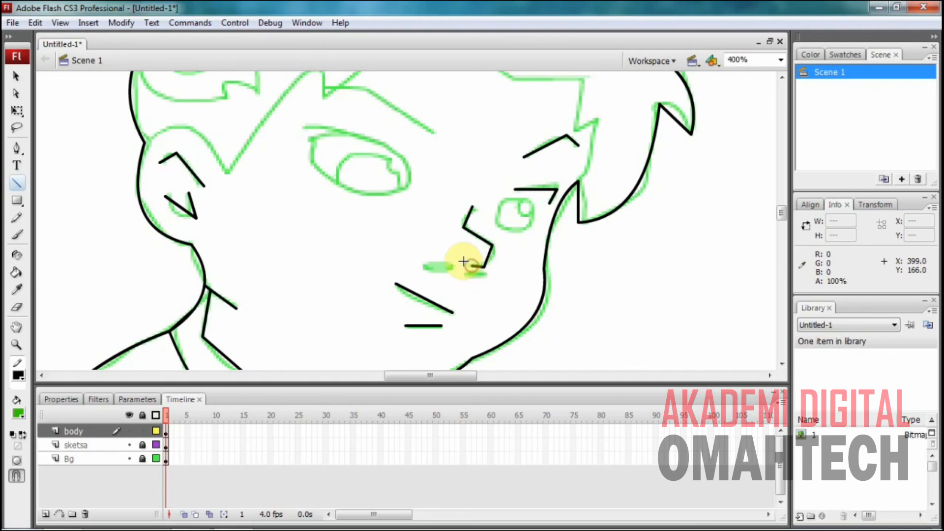